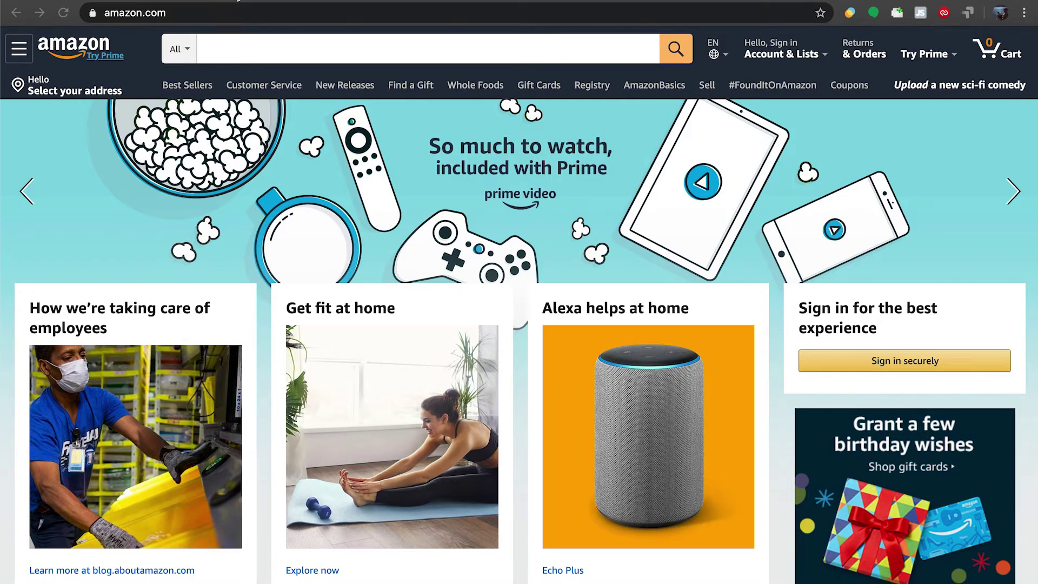
Search Google for 'amazon brand registry' and open the official 'Help Protect Your Brand' page
click(206, 18)
text(amazon b)
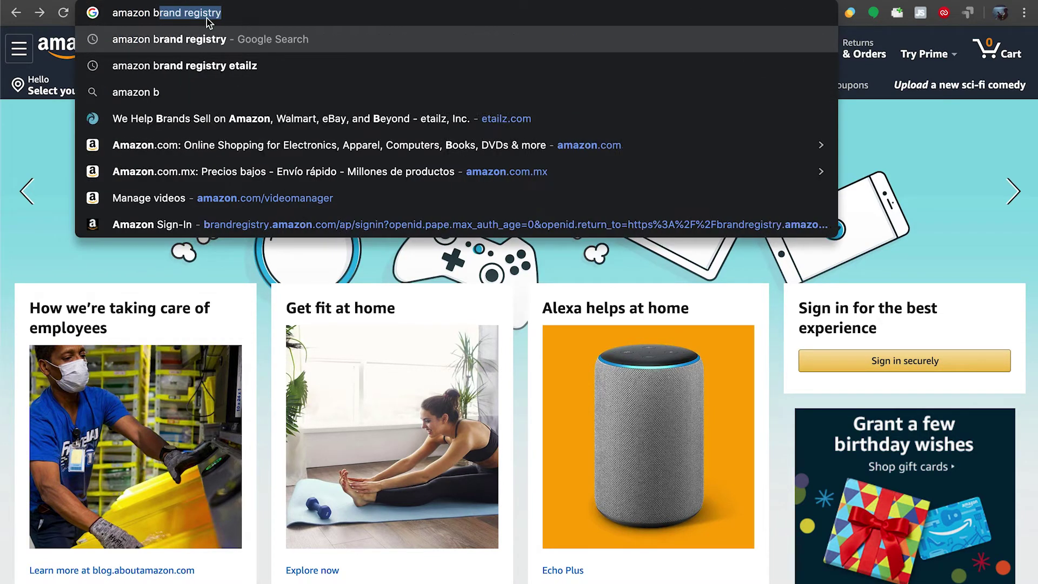
text(rand registry)
key(Return)
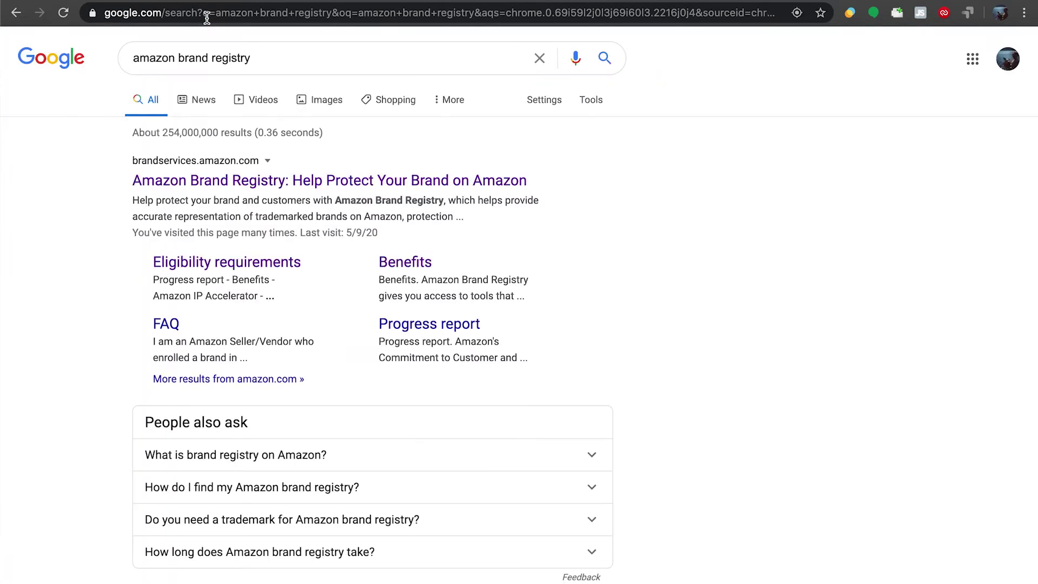
click(226, 184)
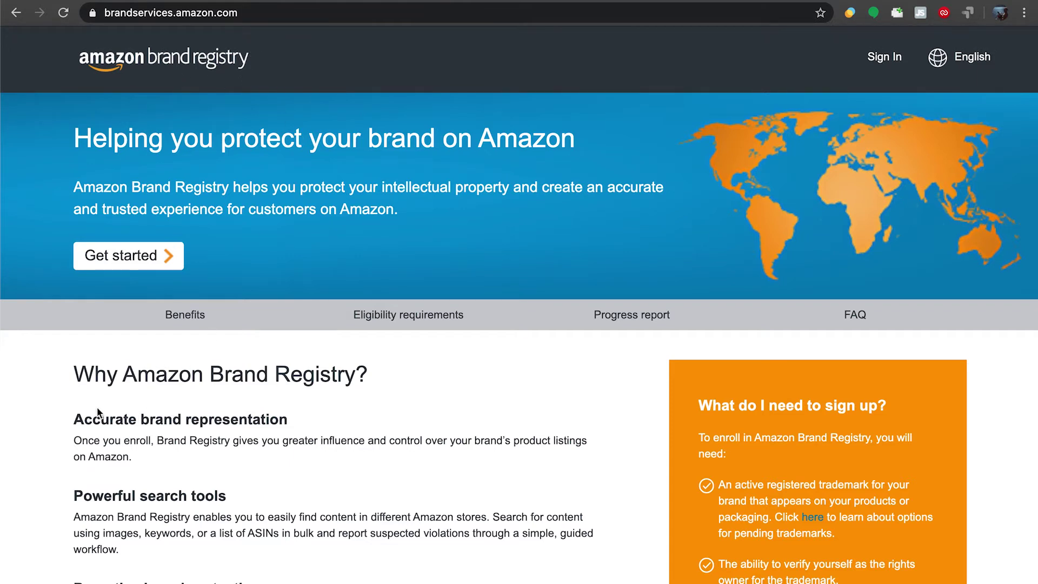
scroll(98, 412, down, 2)
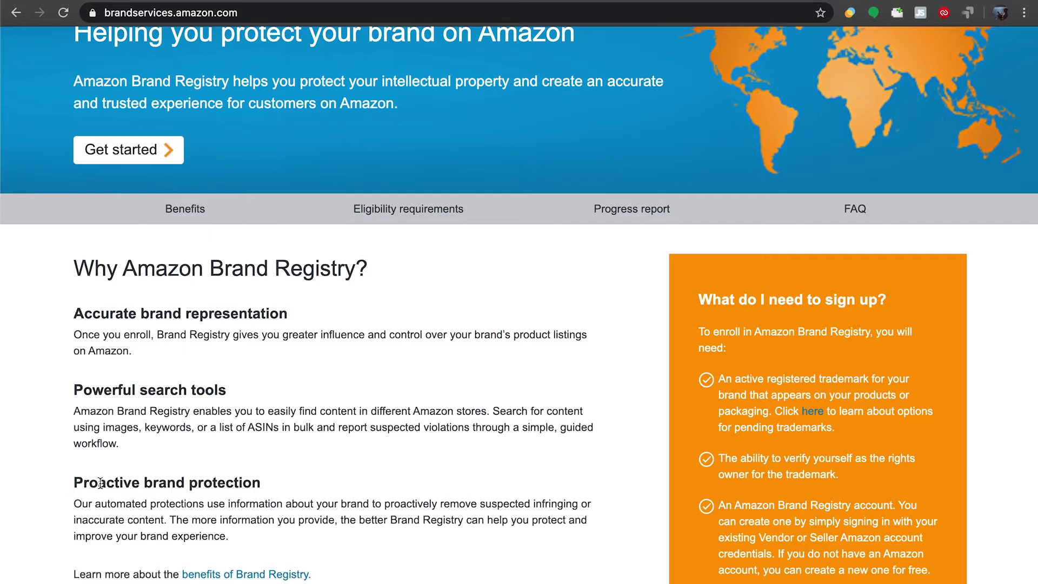
scroll(589, 400, down, 2)
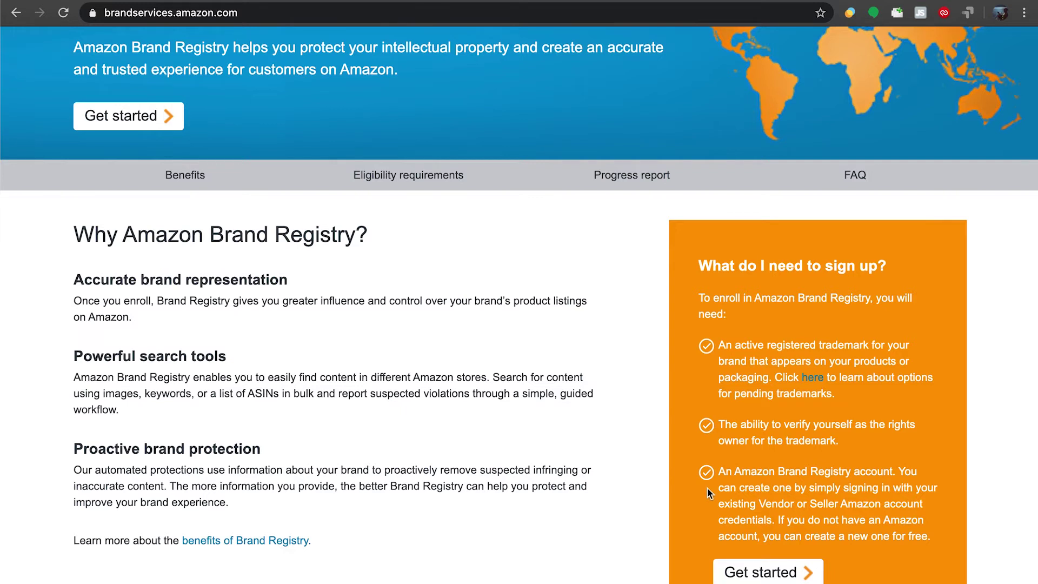
Go through Get started and Enroll now, then choose 'Enroll a new brand' on the dashboard
click(768, 576)
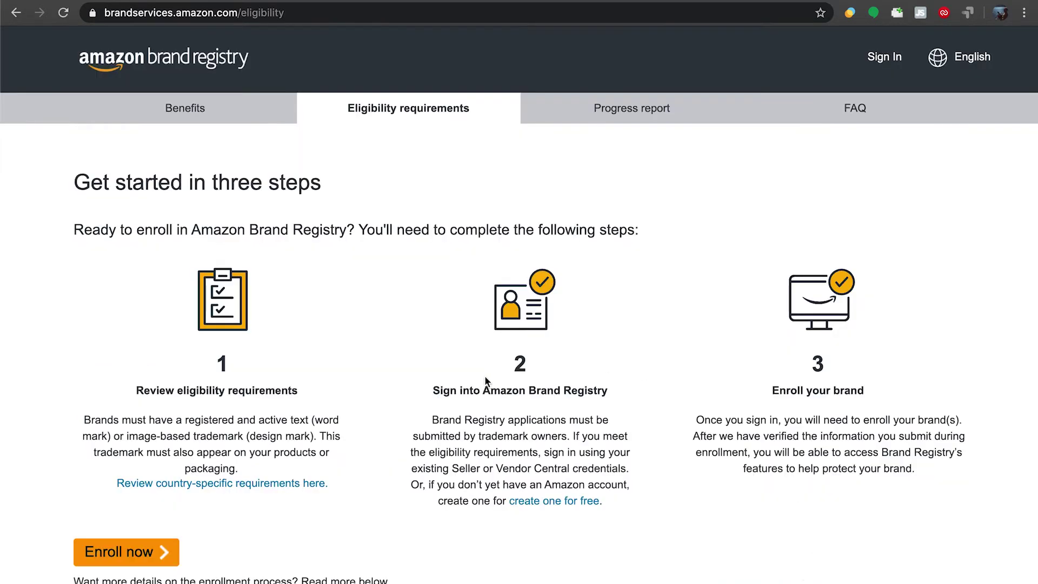
scroll(484, 376, down, 1)
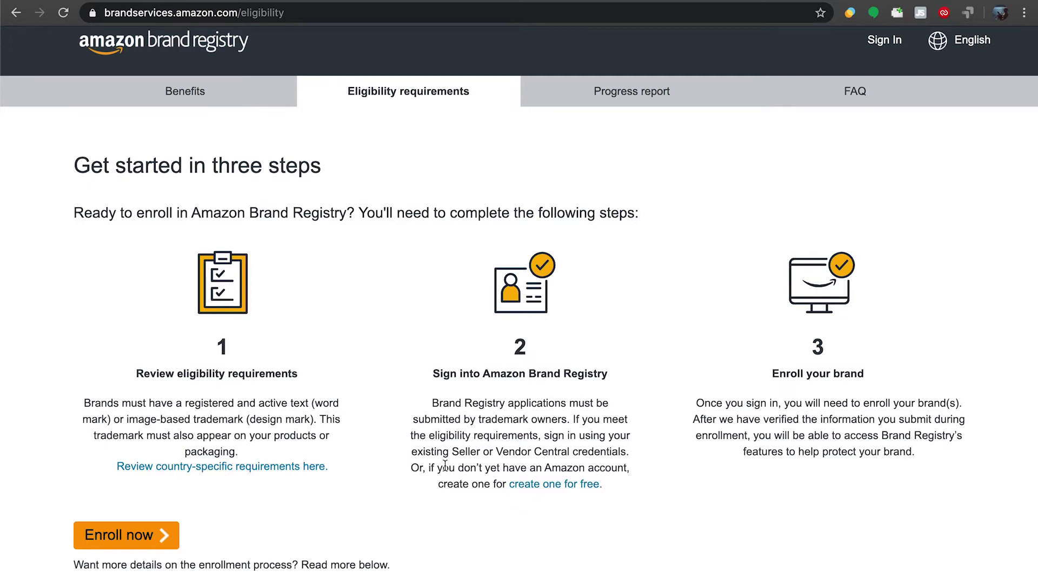
scroll(391, 455, down, 1)
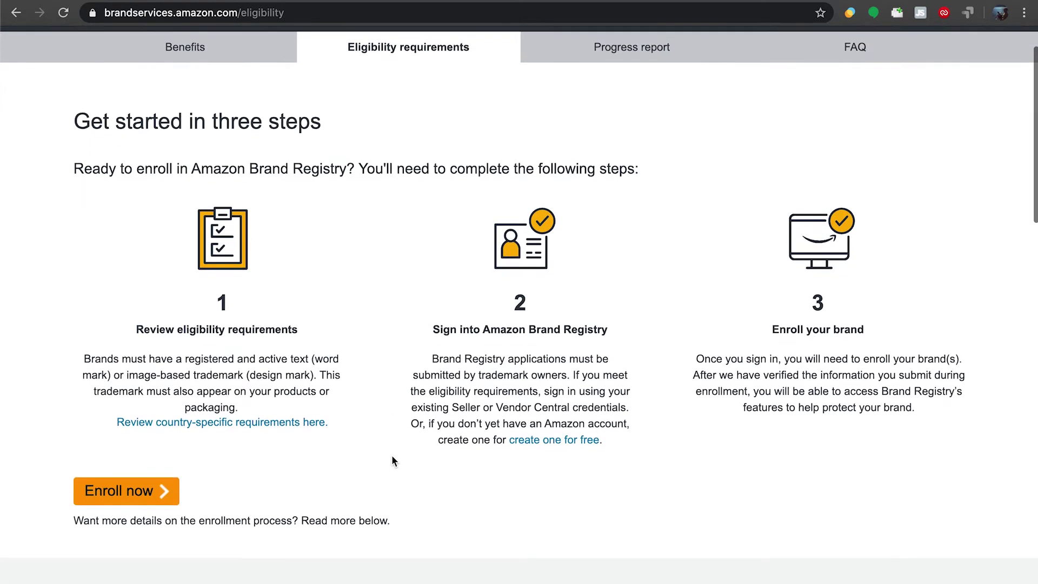
click(147, 489)
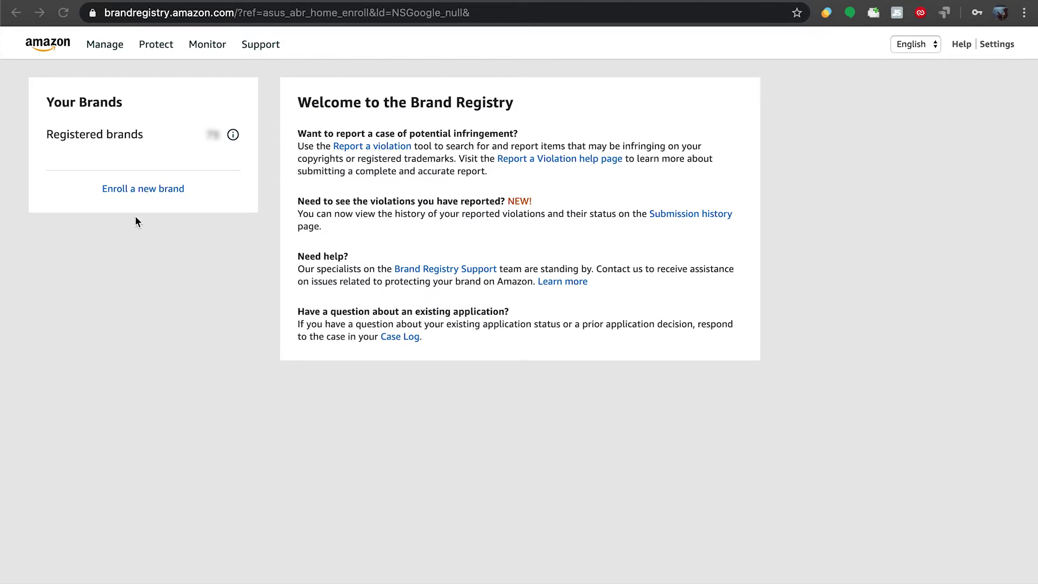
click(138, 192)
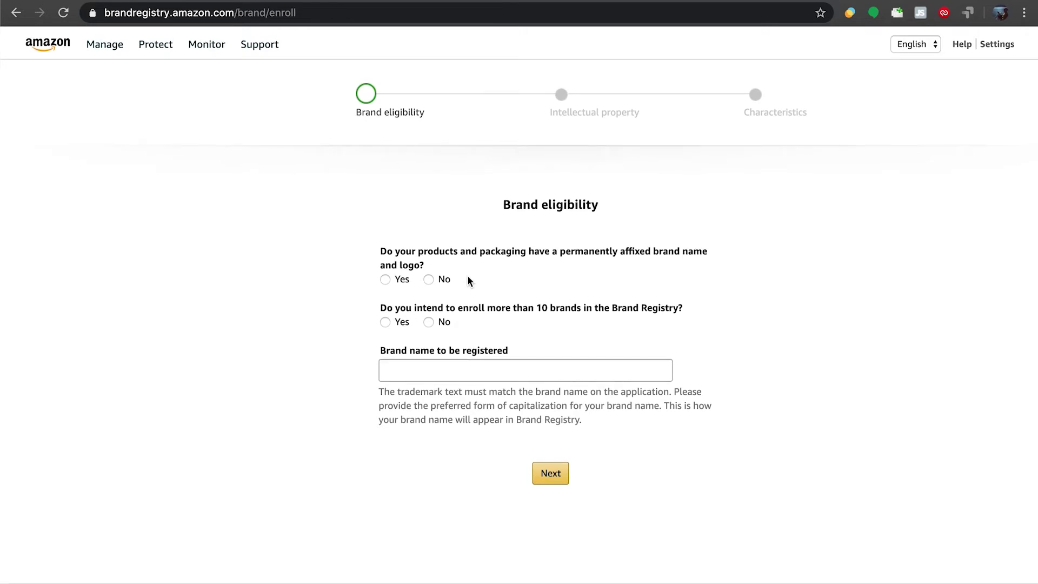
Answer Yes to the permanent brand name and logo question, and No to enrolling over 10 brands
click(428, 280)
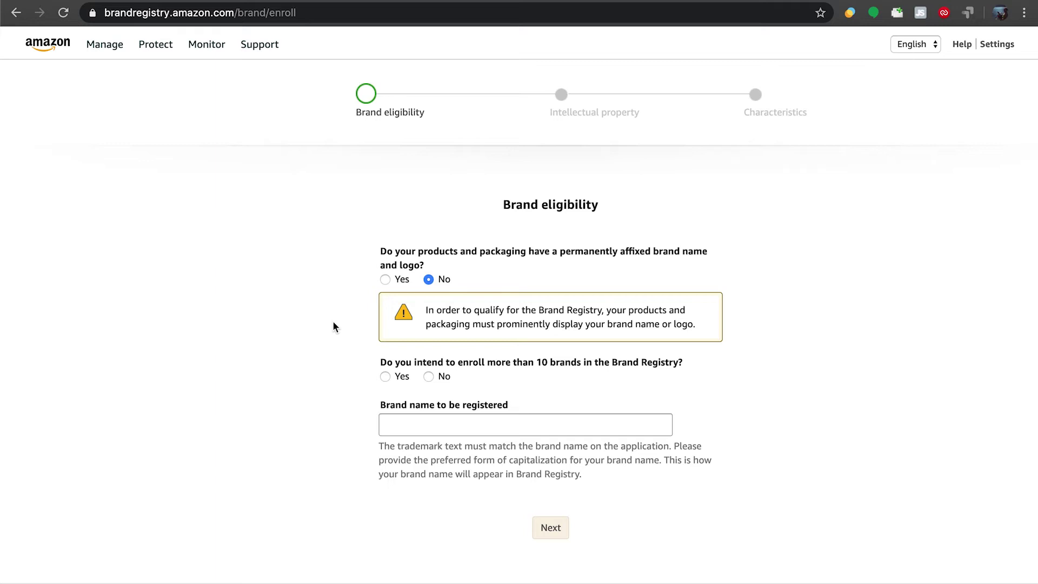
click(385, 281)
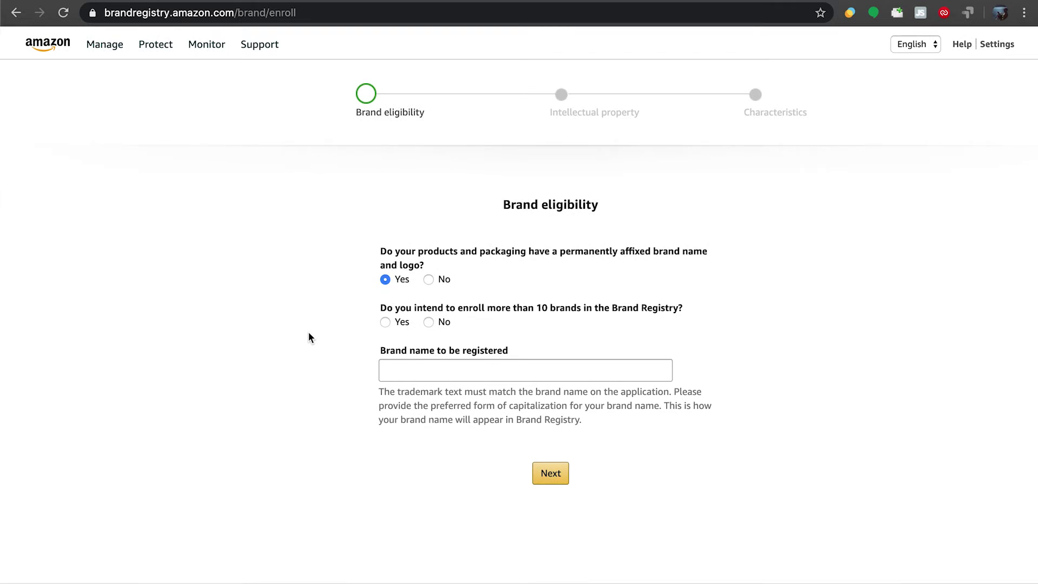
click(427, 323)
Enter the brand name 'JumpOff Jo' with a capital O, checked against the product page, and continue
click(398, 368)
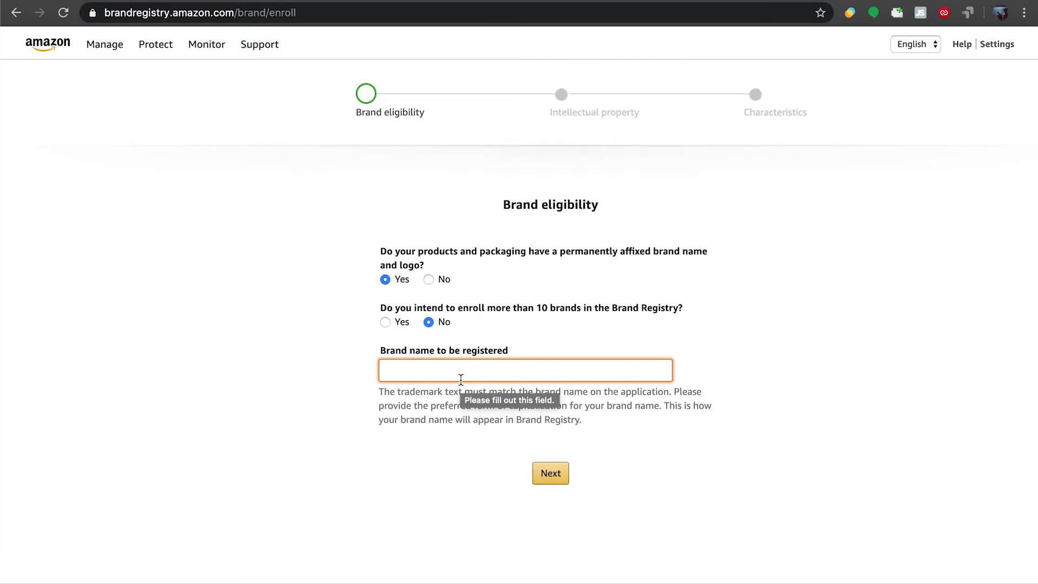
text(Jumpoff Jo)
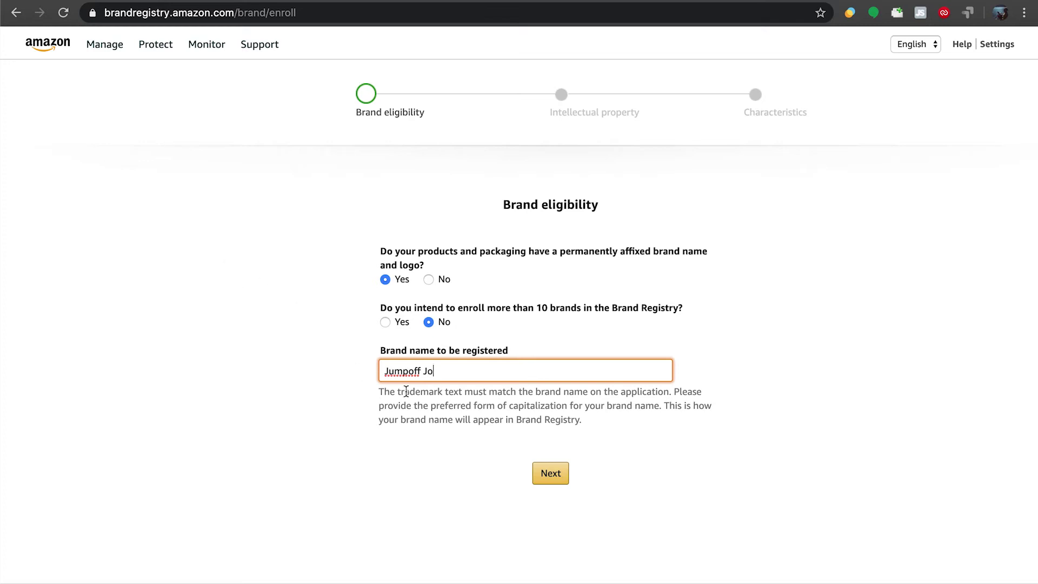
key(ctrl+Tab)
click(418, 371)
key(BackSpace)
text(O)
click(227, 408)
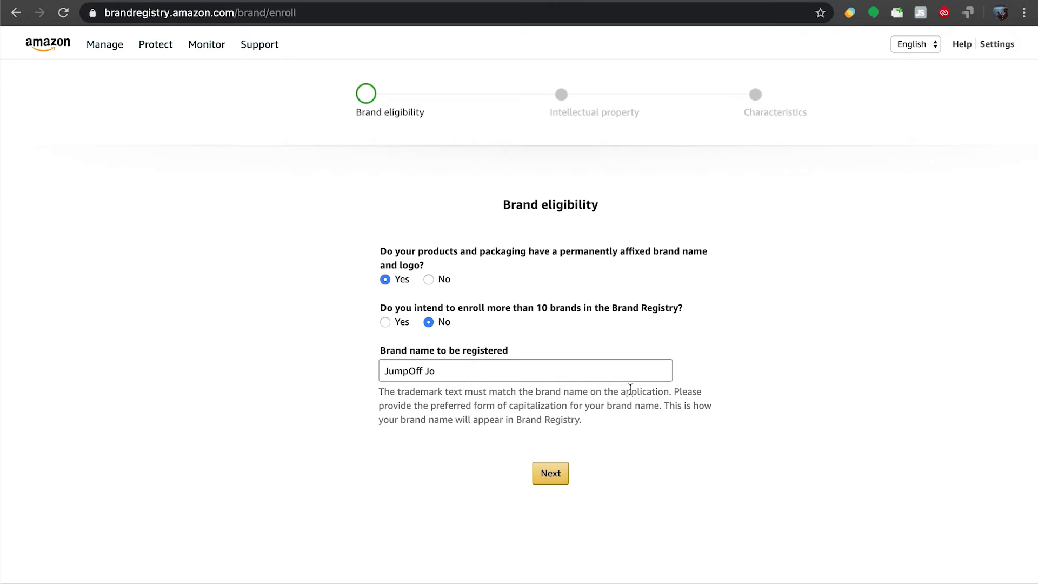
click(556, 474)
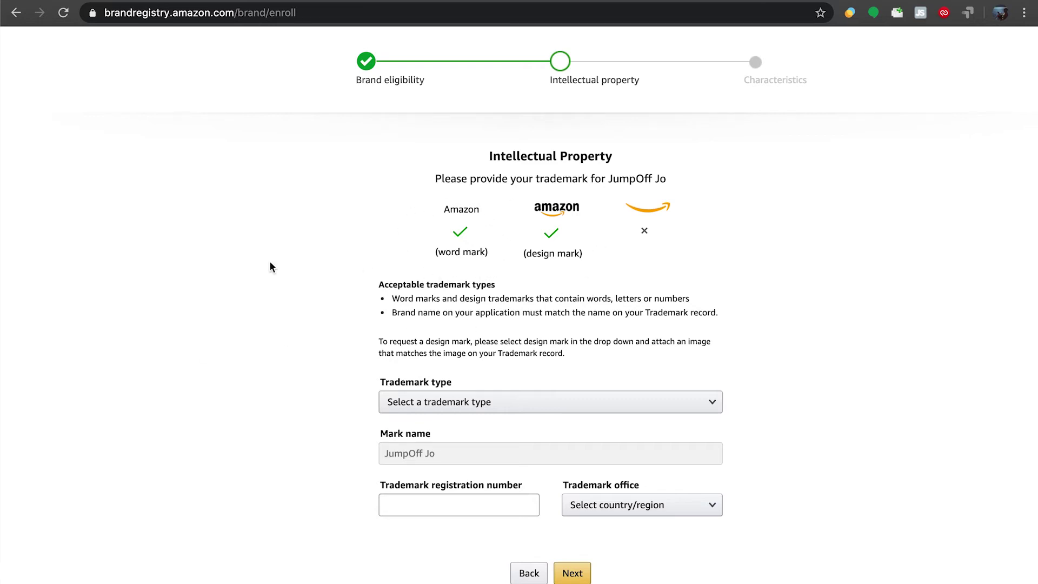
Set trademark type to Word mark (text) and office to United States Patent and Trademark Office, leaving registration number blank
click(433, 404)
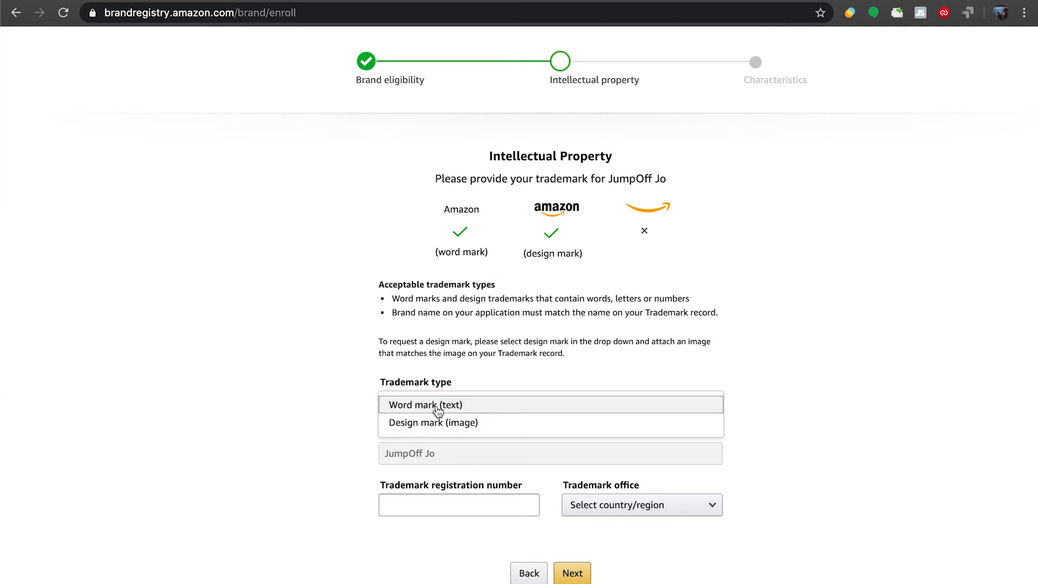
click(438, 410)
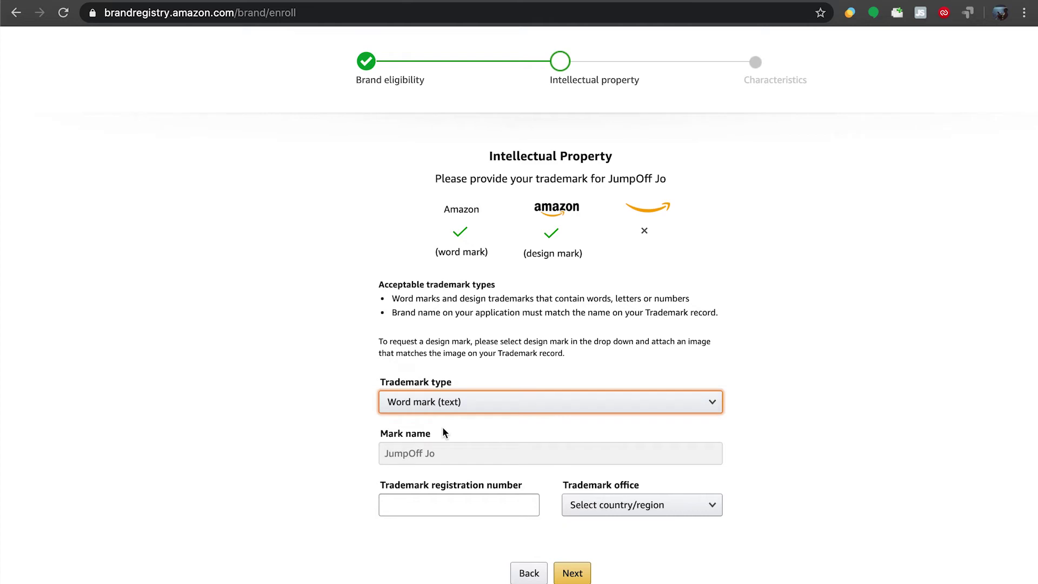
click(449, 502)
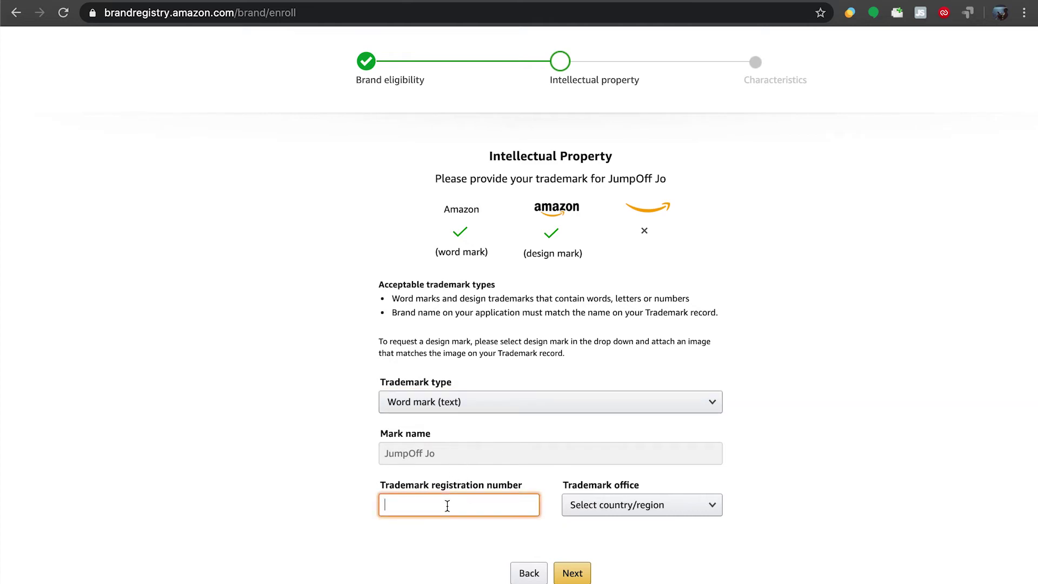
click(619, 511)
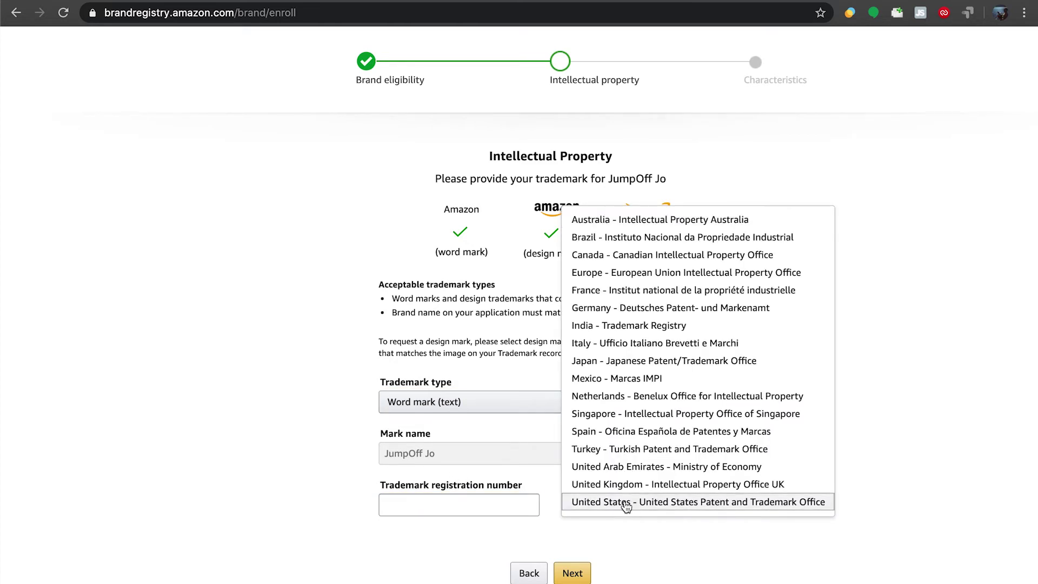
click(626, 503)
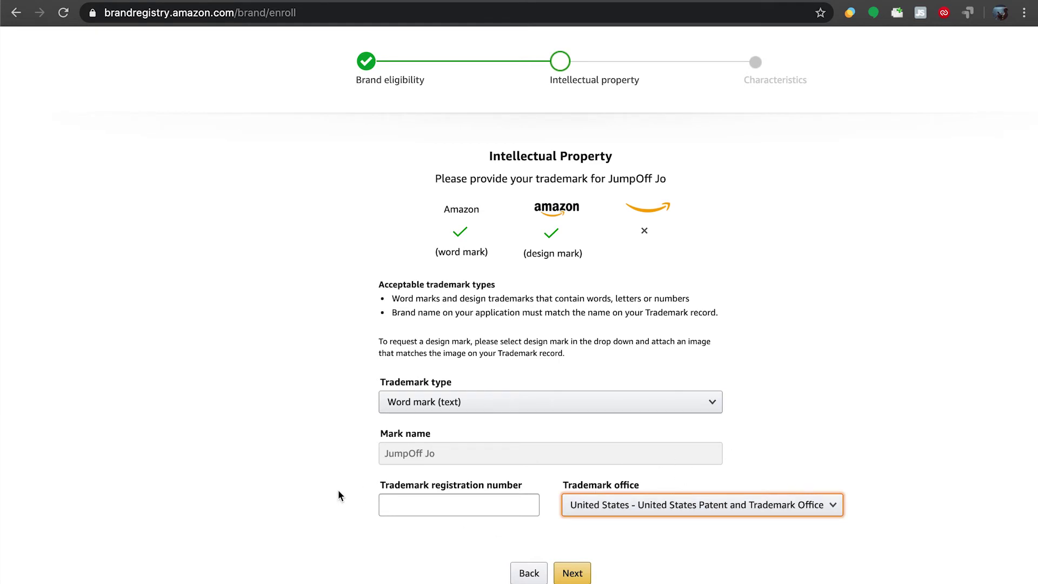
click(428, 503)
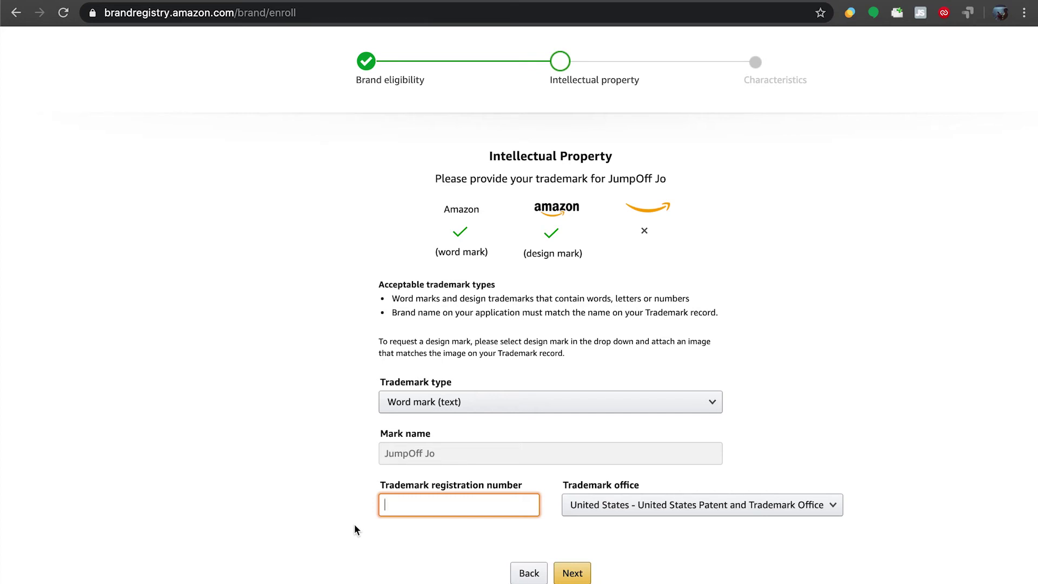
scroll(288, 307, up, 1)
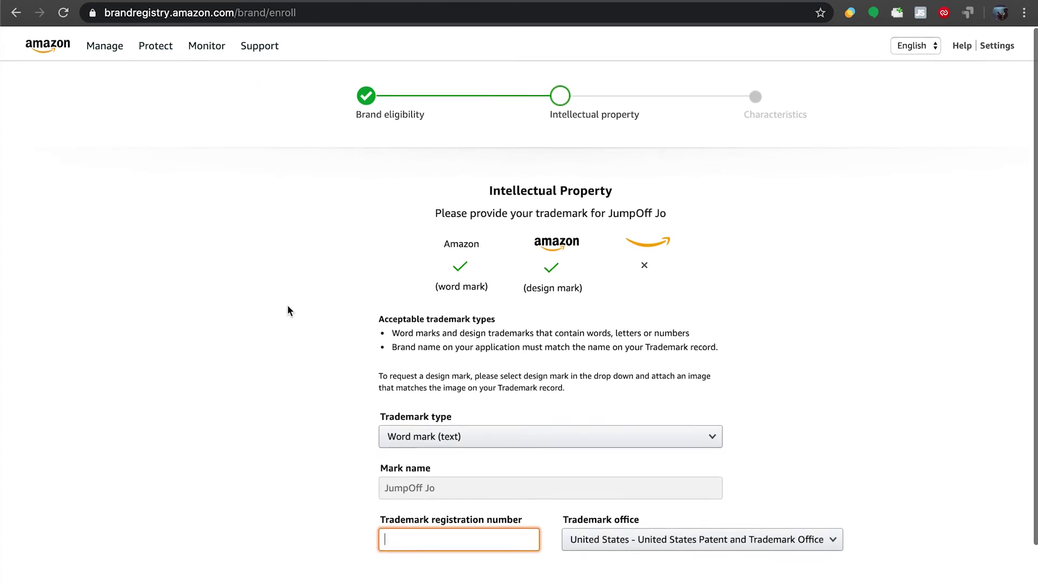
click(246, 252)
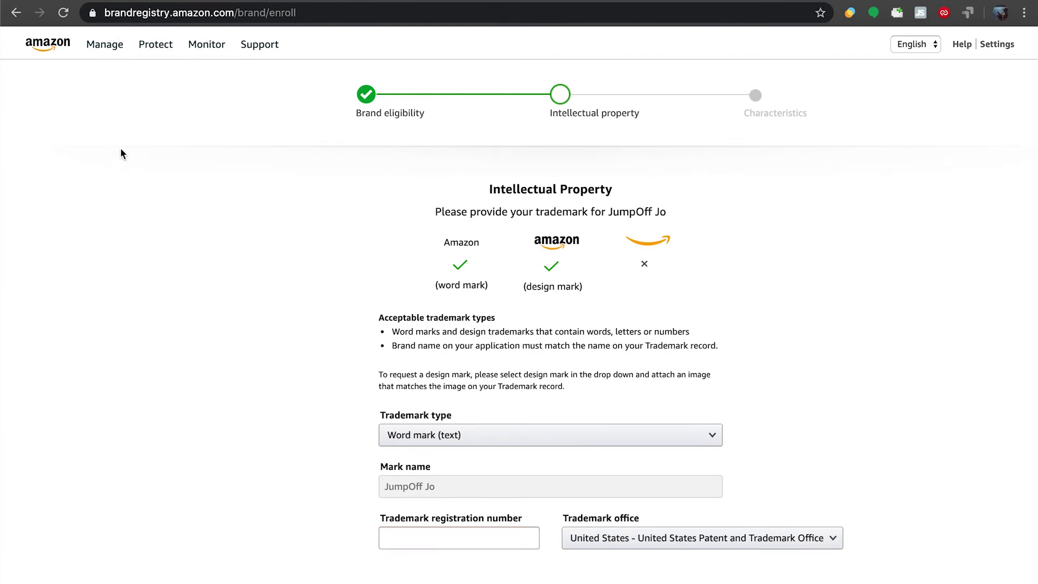
Return to Brand Registry home and open the JumpOff Jo nap mat's customer reviews
click(49, 46)
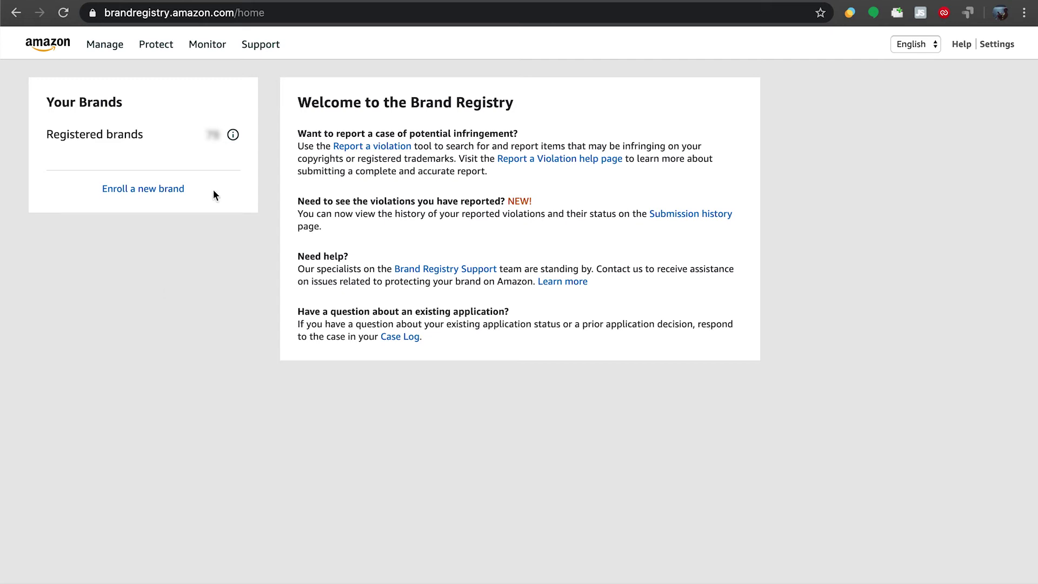
click(296, 0)
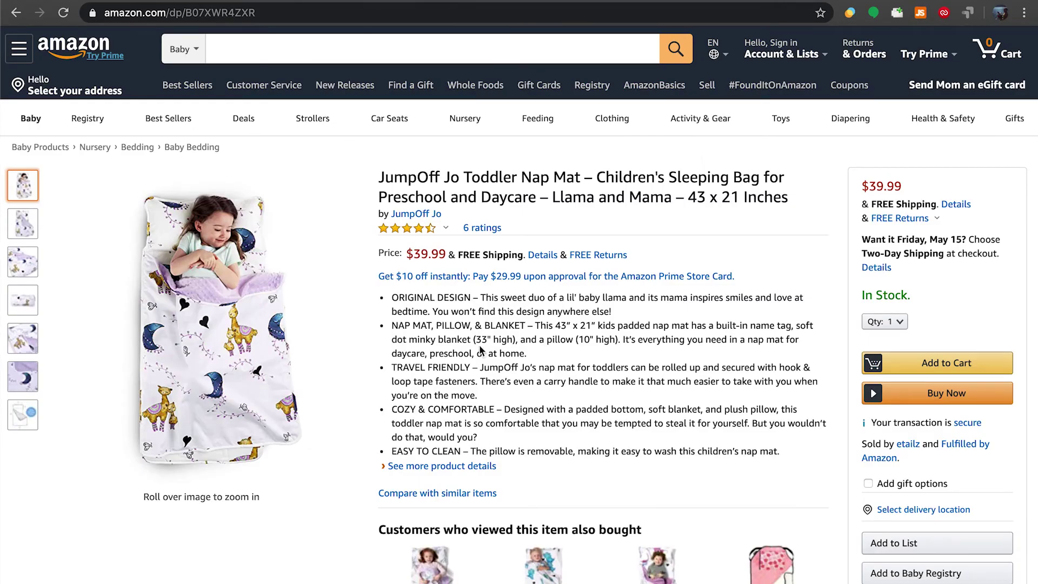
click(493, 228)
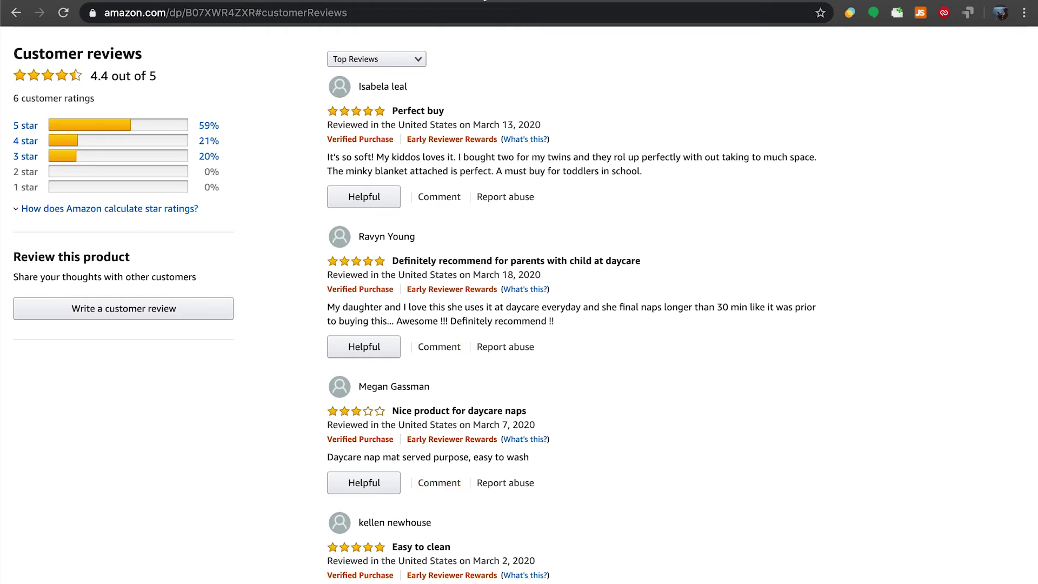
Check the nap mat's four Early Reviewer reviews in Seller Central, view Review 1, then return to the reviews
key(ctrl+Tab)
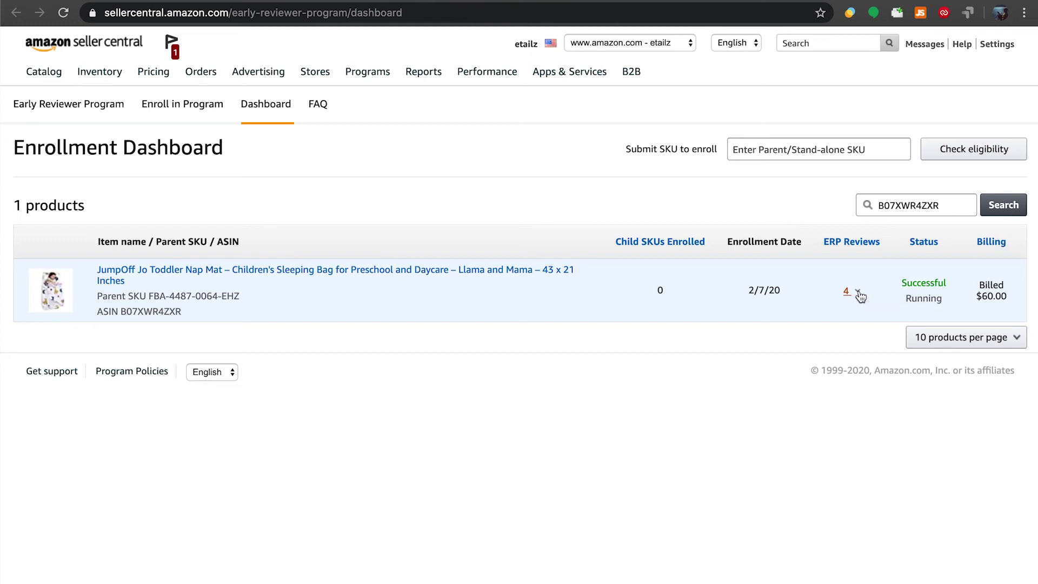
click(859, 295)
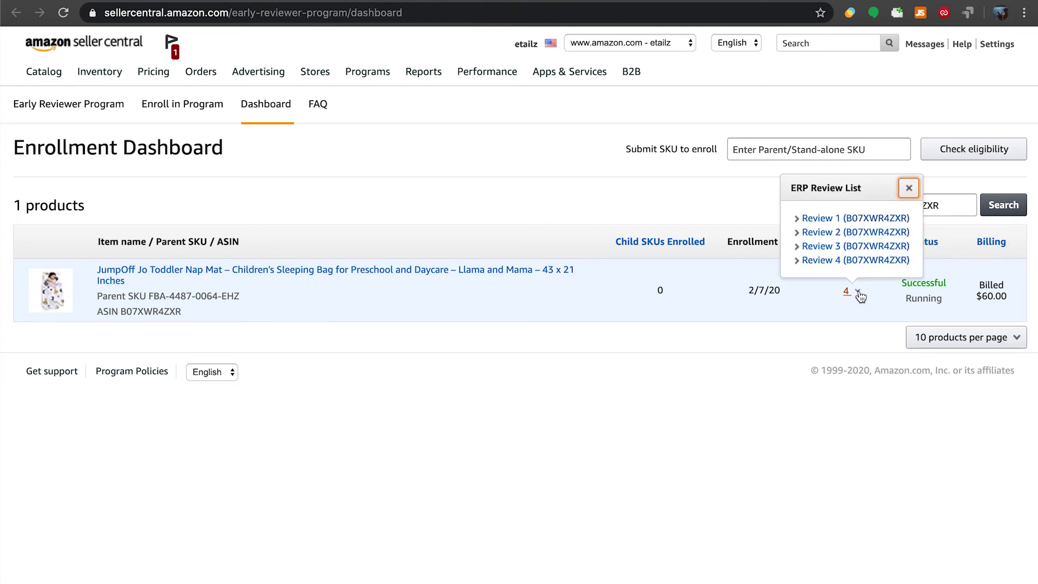
click(840, 219)
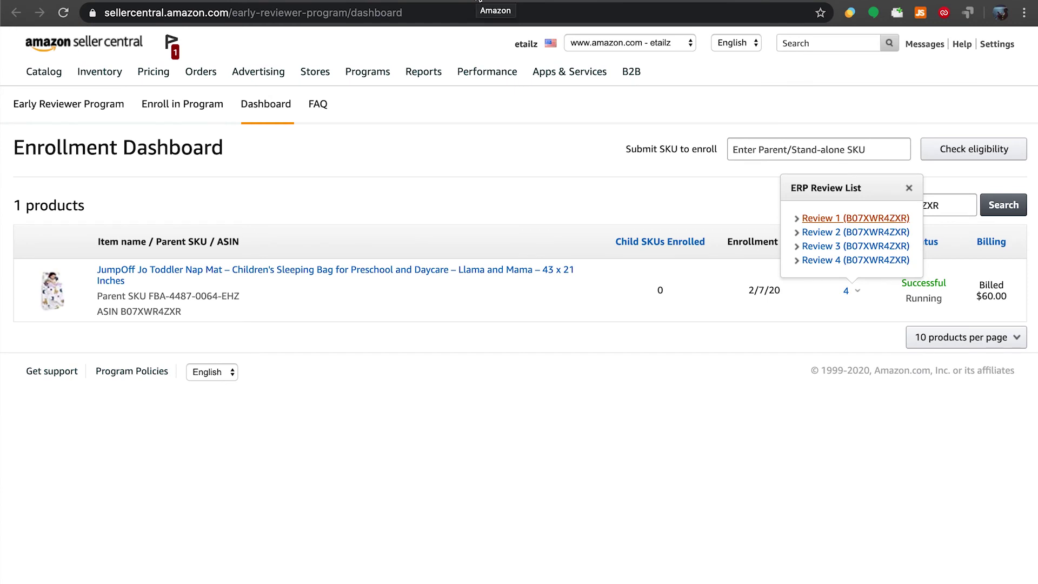
click(495, 4)
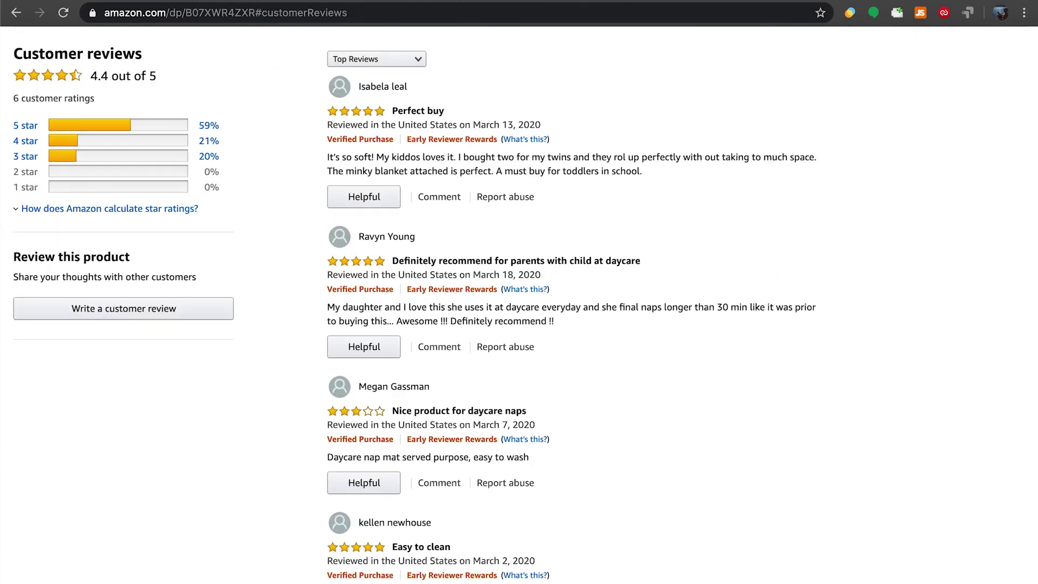
Browse the nap mat's From the manufacturer section and open the Llama and Mama Mini Crib Sheet from its comparison chart
scroll(447, 246, up, 10)
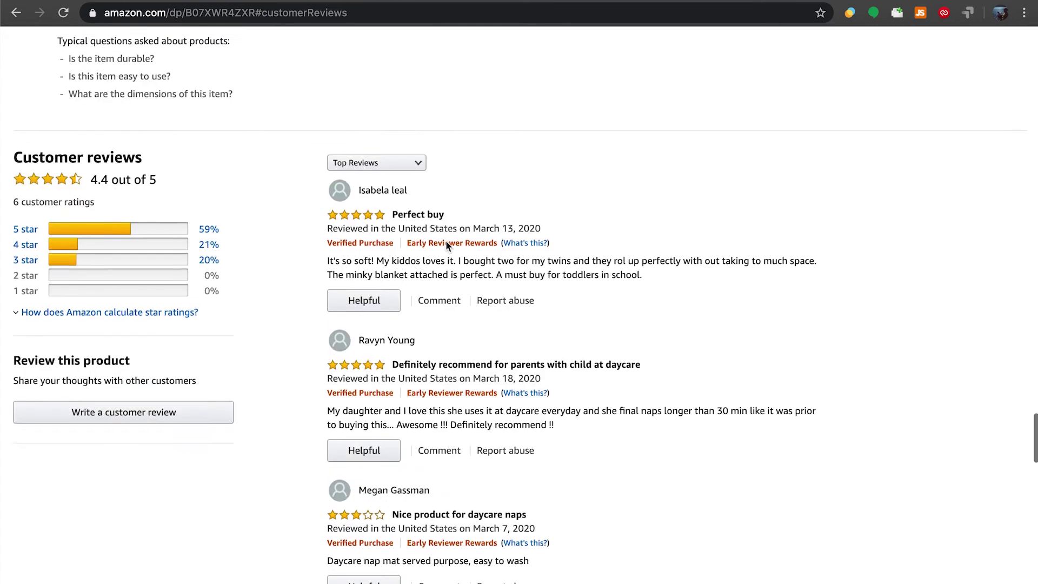
scroll(446, 246, up, 20)
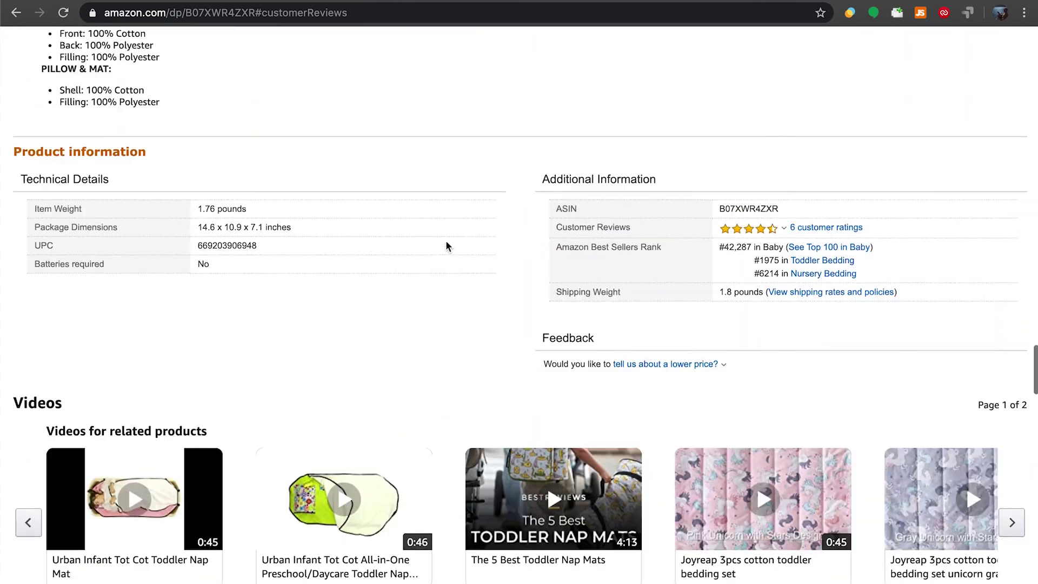
scroll(447, 246, up, 11)
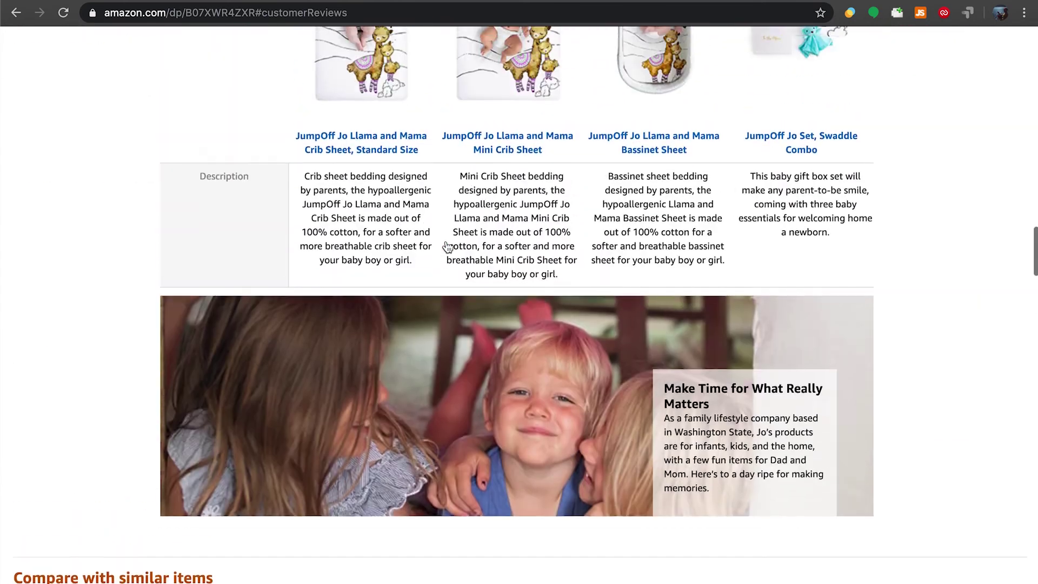
scroll(376, 260, up, 18)
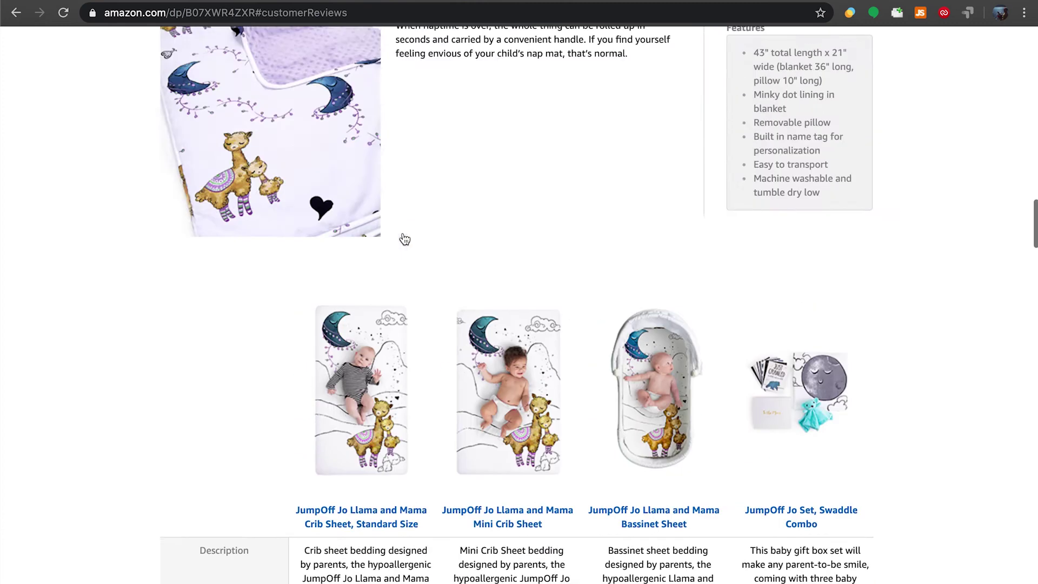
scroll(403, 234, down, 1)
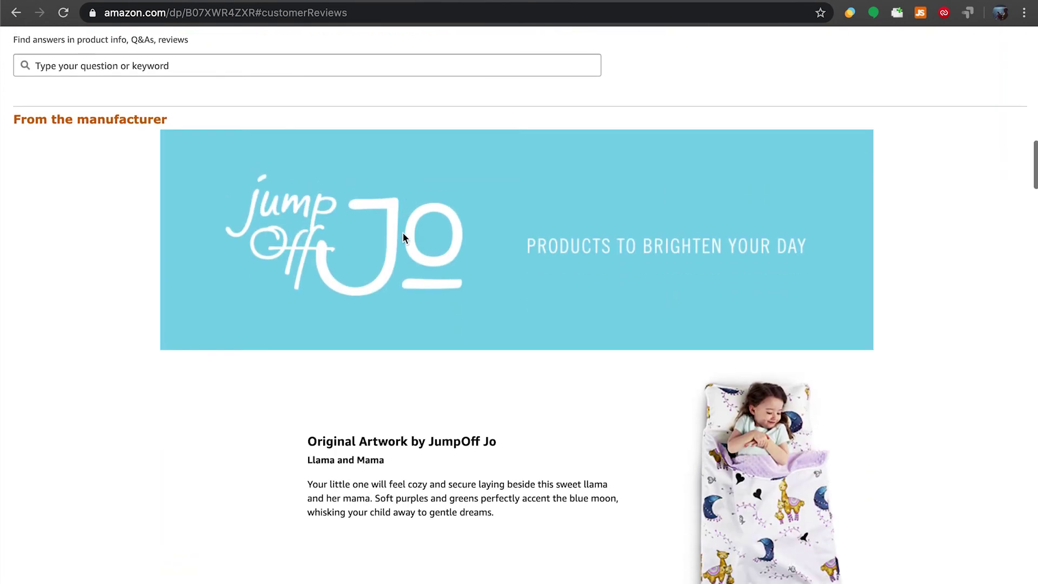
scroll(392, 225, up, 20)
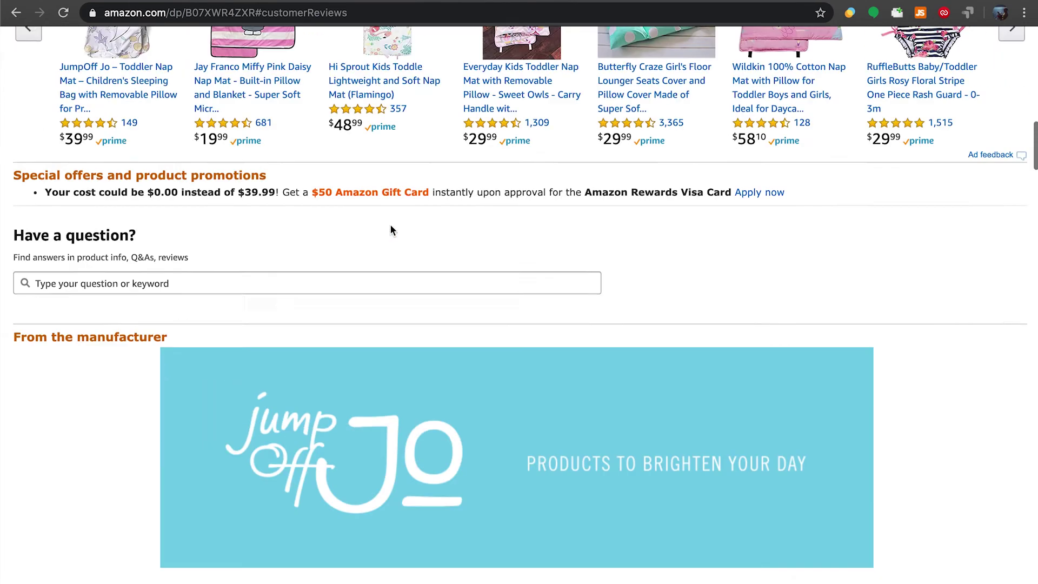
scroll(392, 230, down, 20)
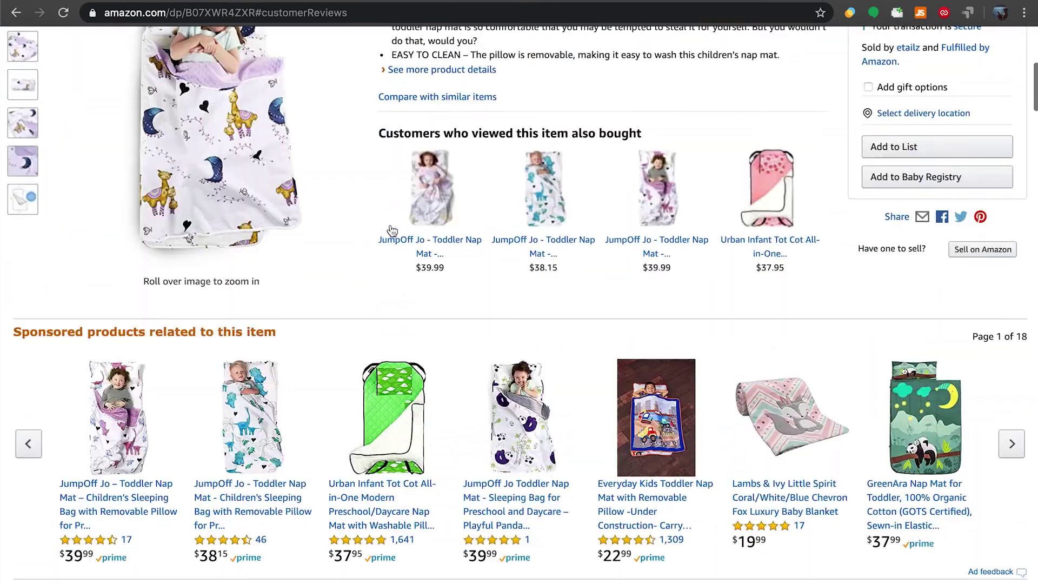
scroll(392, 231, down, 3)
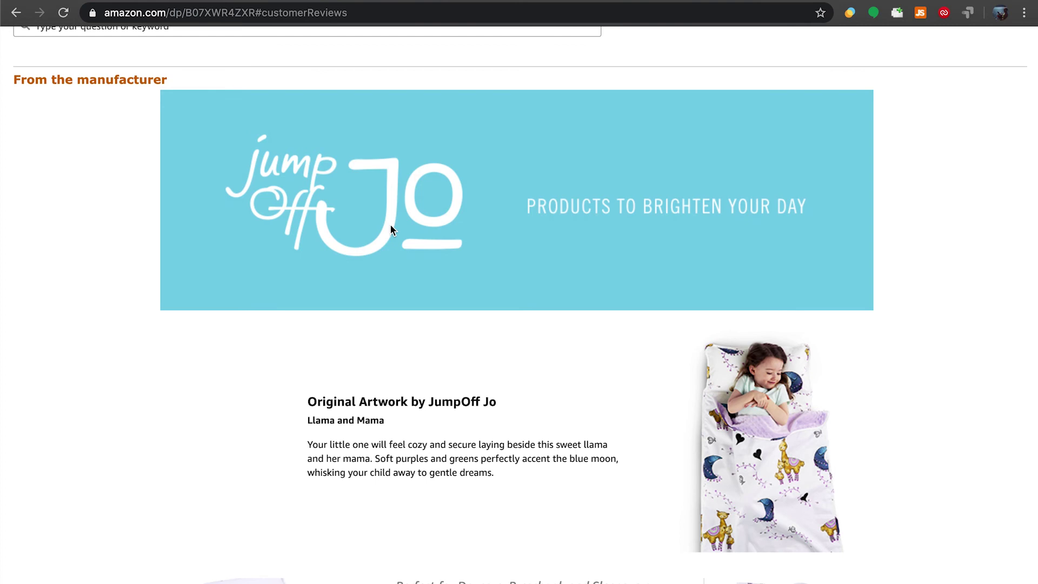
scroll(339, 259, down, 9)
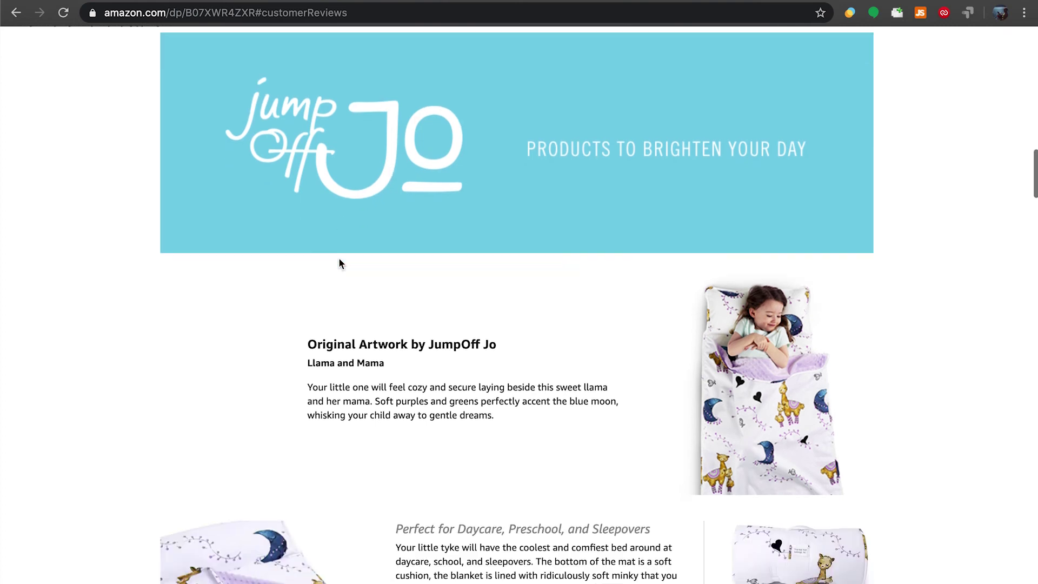
scroll(371, 220, down, 10)
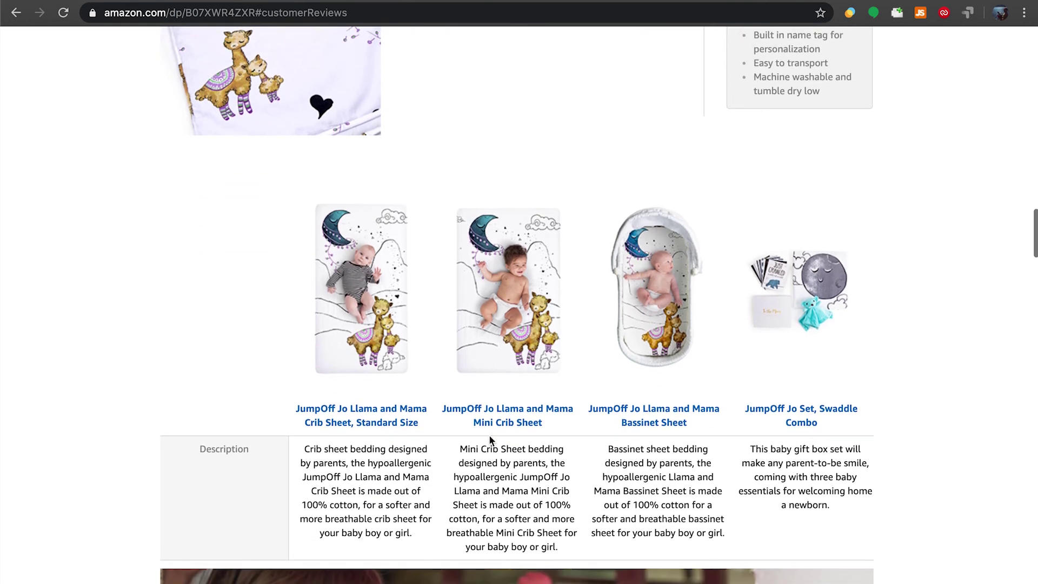
click(502, 417)
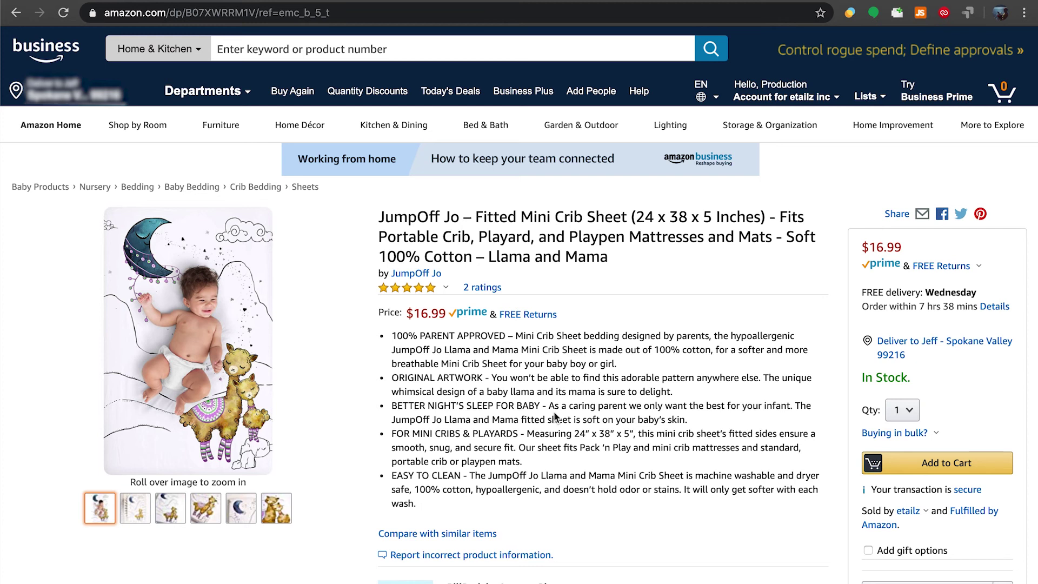
Open the JumpOff Jo brand store and go to the Balance Games page under Toys - Games
click(431, 274)
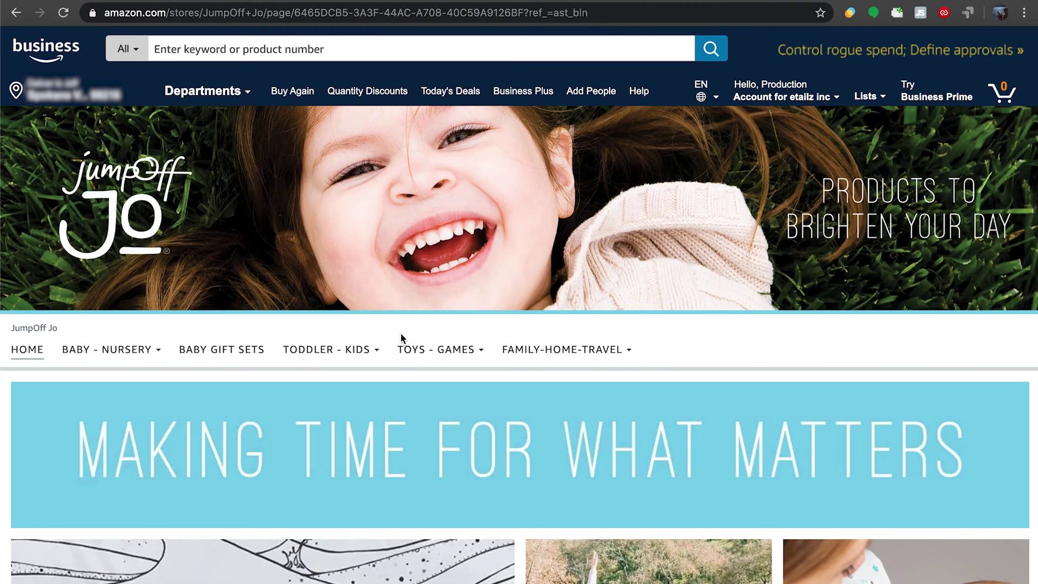
scroll(407, 331, down, 5)
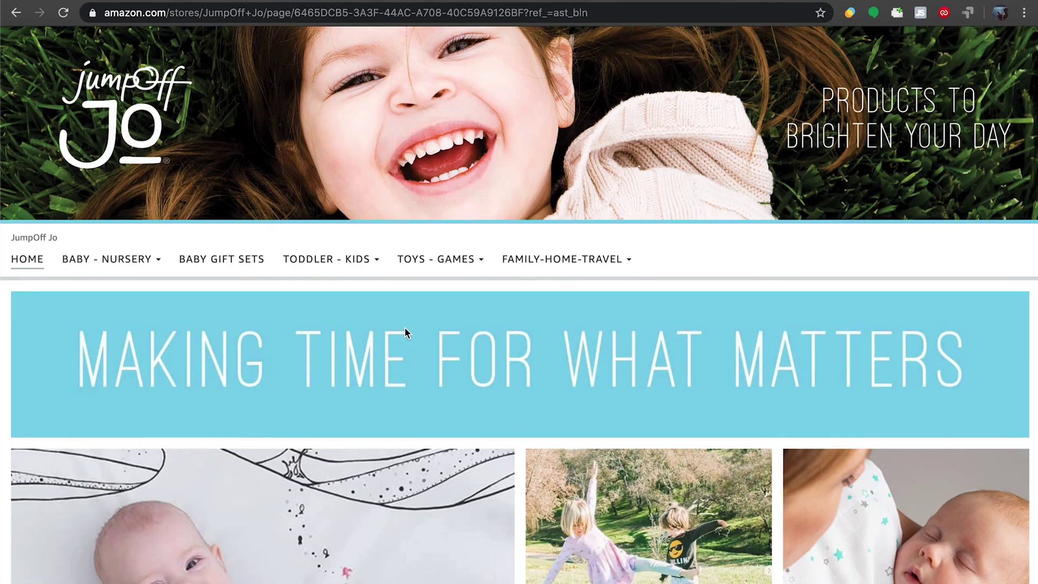
scroll(407, 334, down, 6)
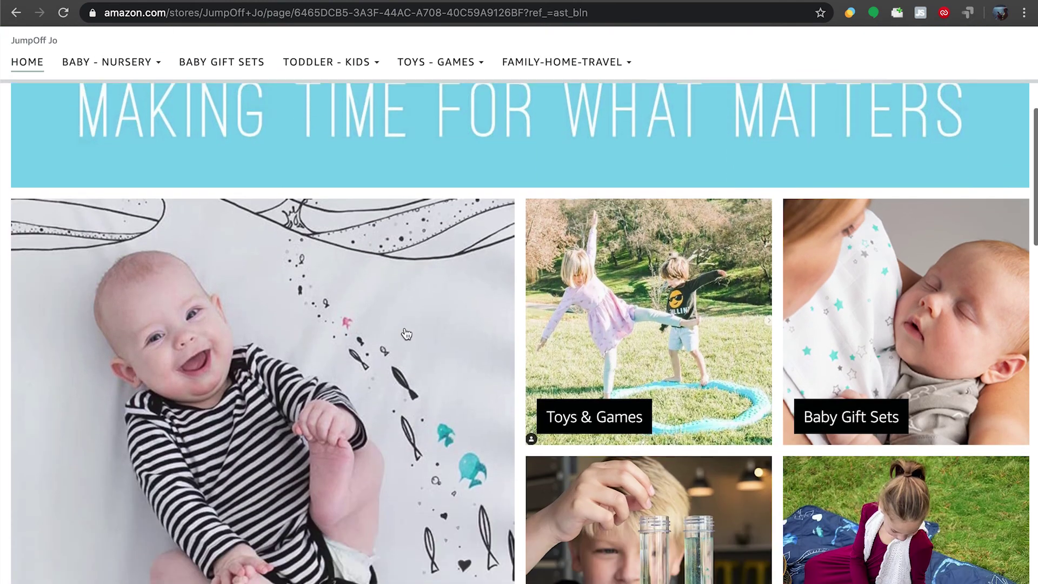
scroll(407, 334, up, 10)
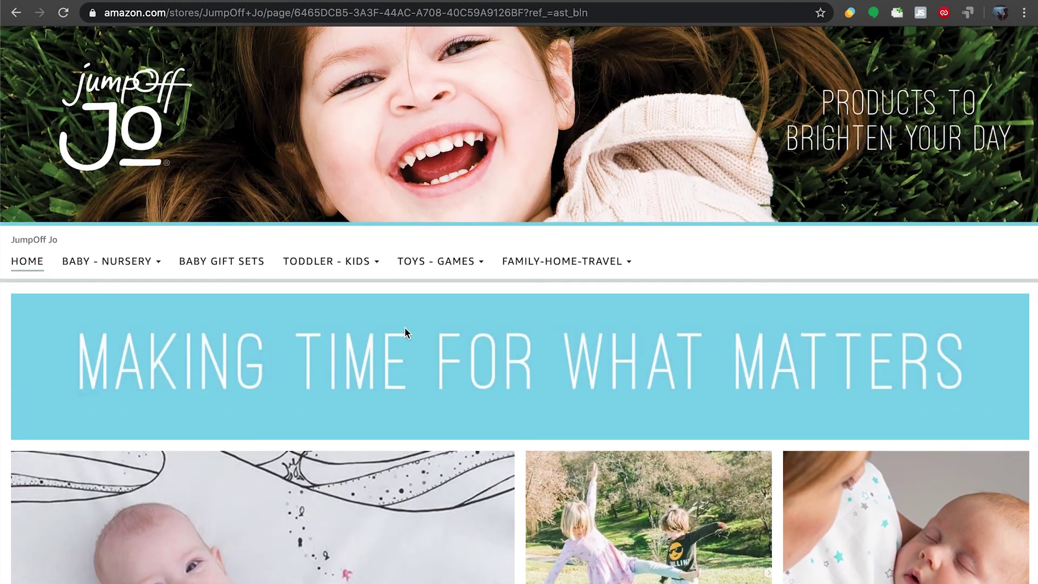
scroll(404, 332, up, 2)
mouse_move(431, 346)
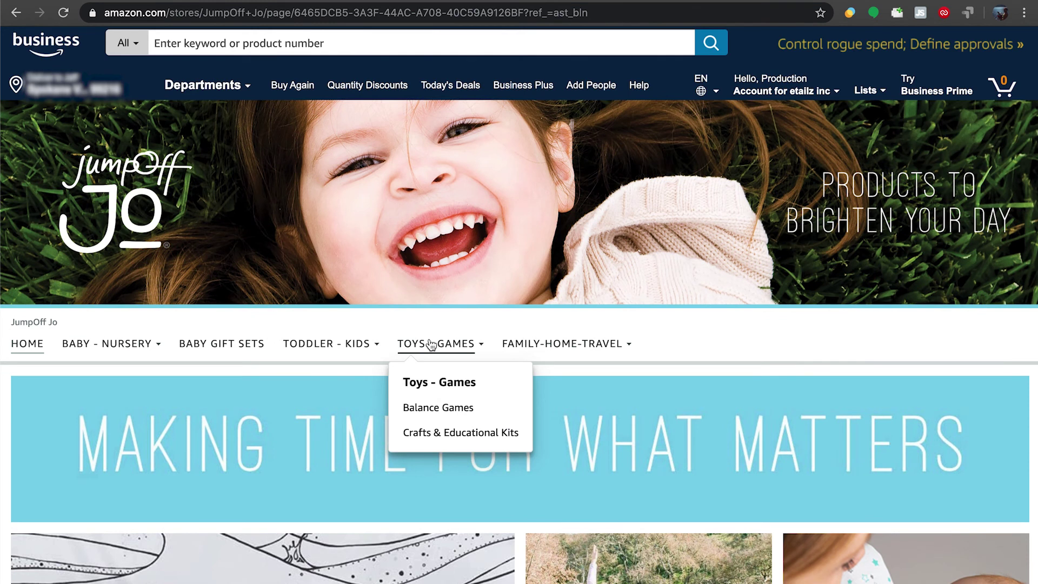
click(434, 411)
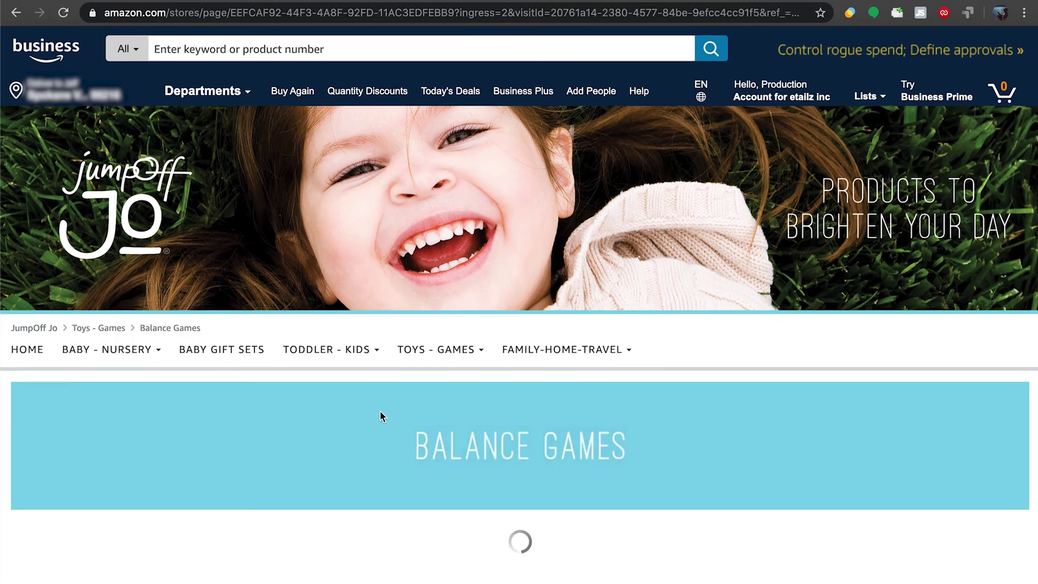
scroll(351, 430, down, 2)
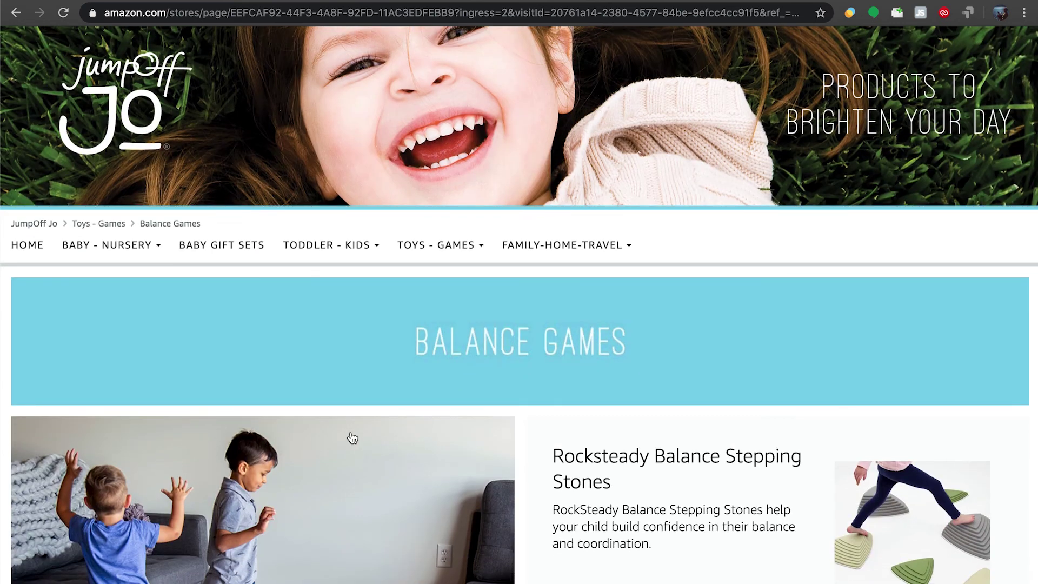
scroll(351, 437, down, 5)
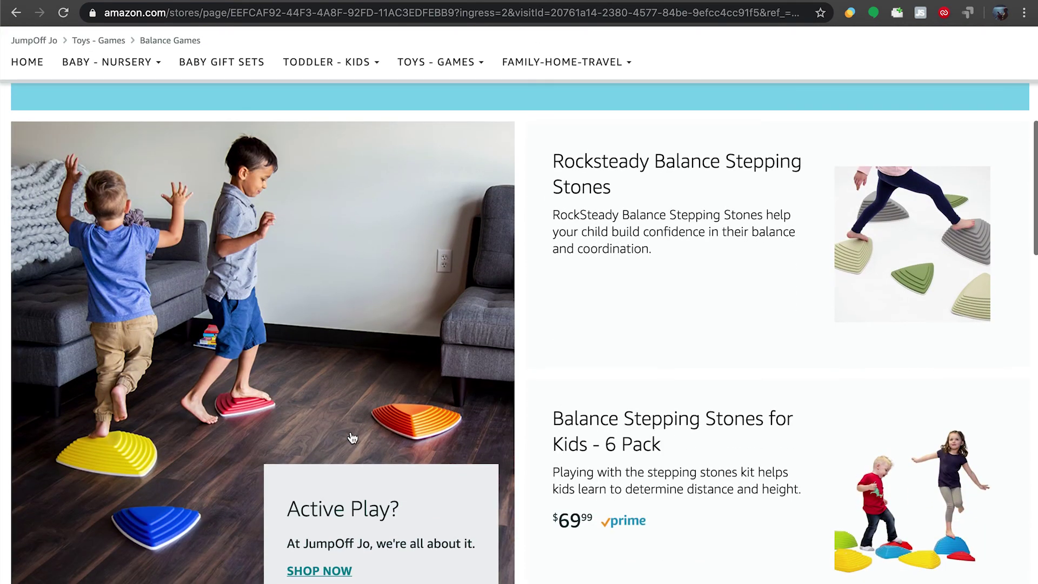
scroll(351, 435, down, 2)
scroll(303, 372, up, 3)
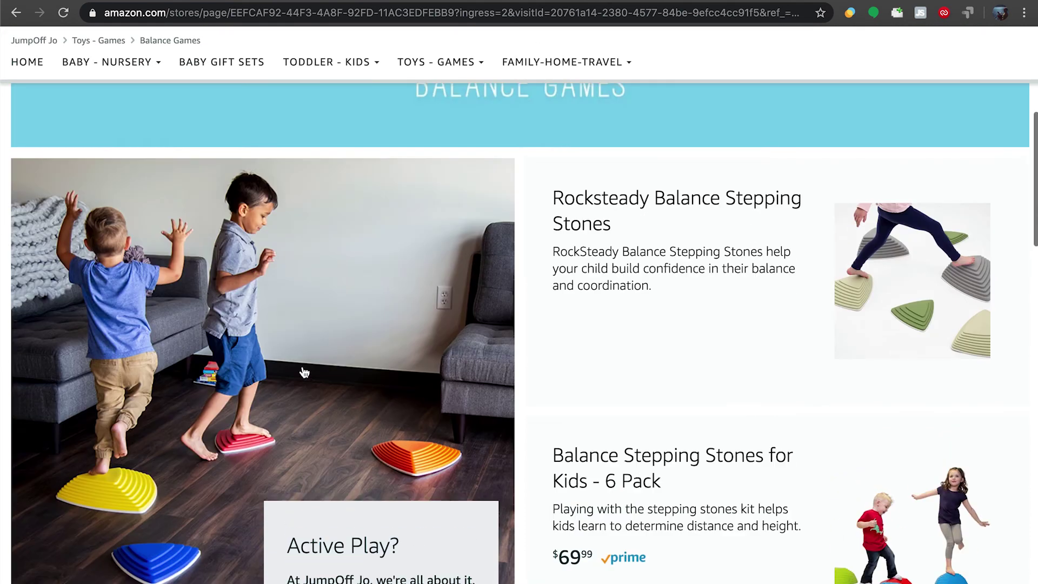
scroll(304, 372, up, 5)
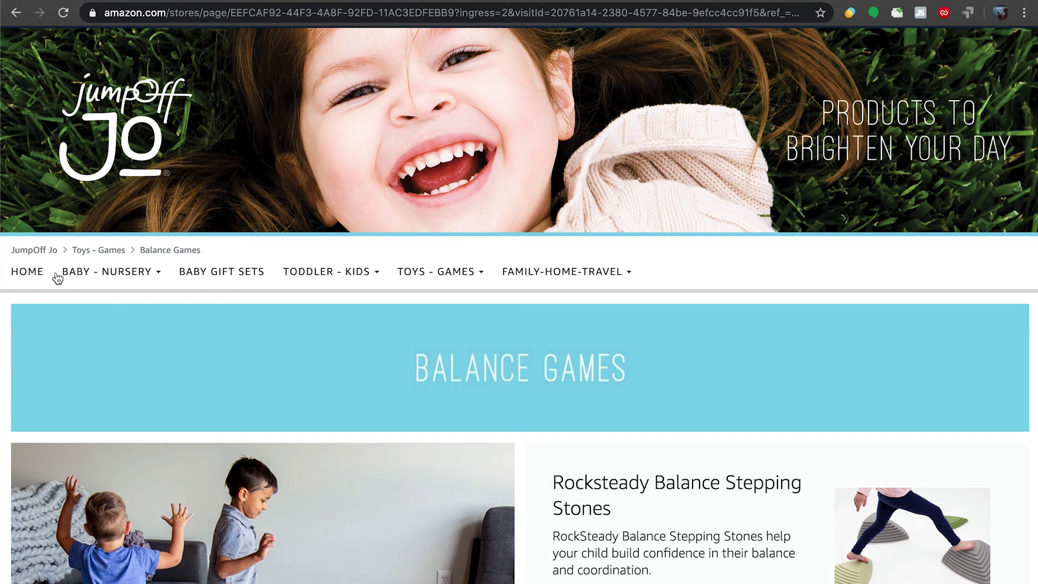
click(26, 277)
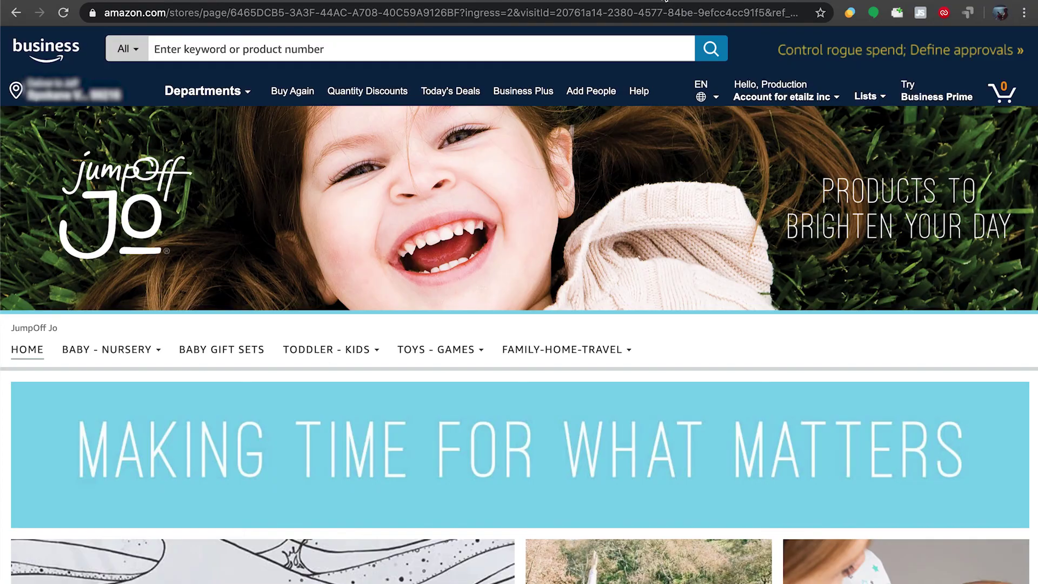
click(666, 2)
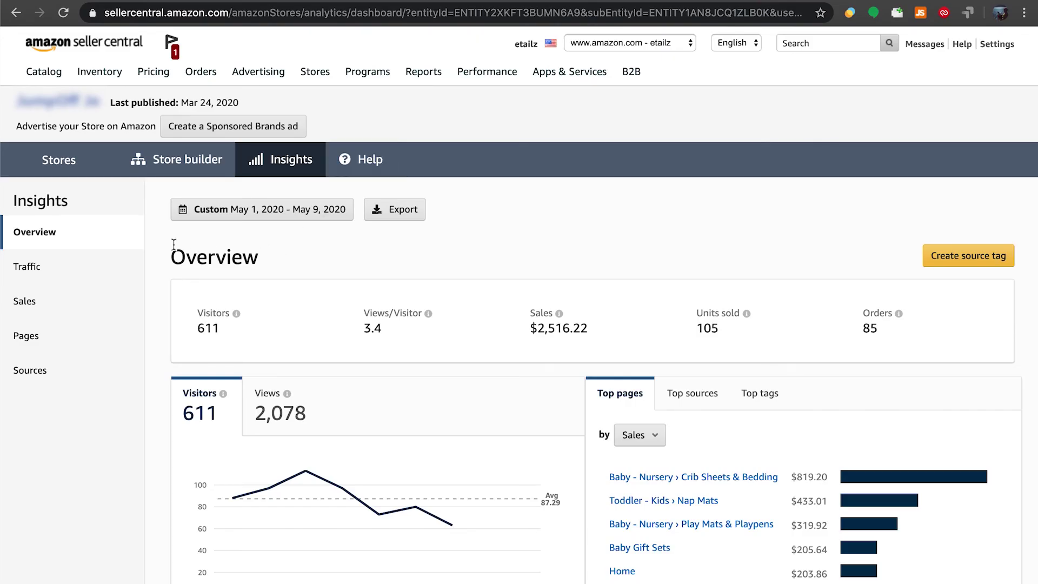
Set the Insights date range to April 1–30, 2020 and save it
mouse_move(236, 315)
click(300, 215)
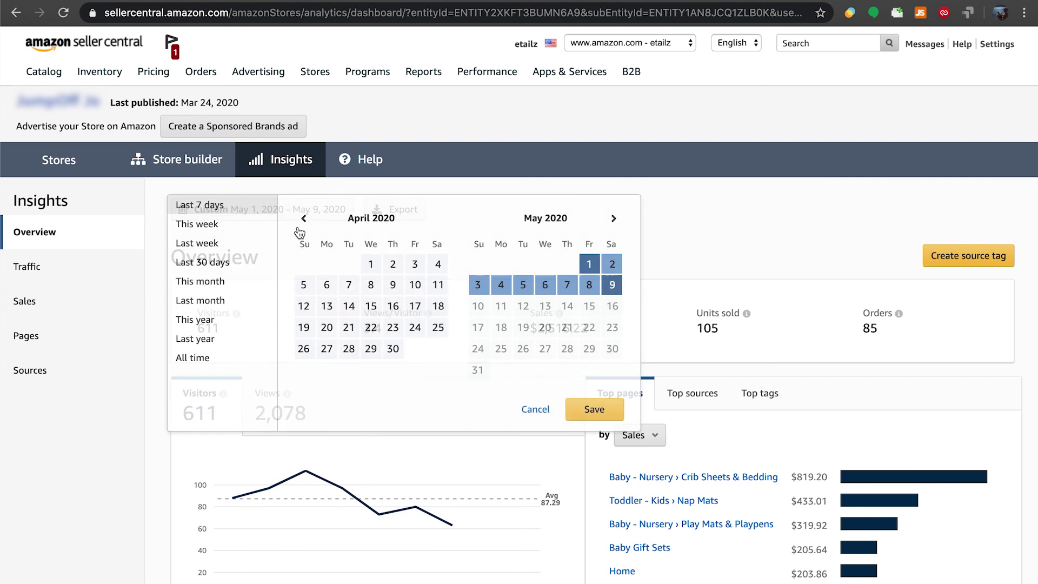
click(370, 264)
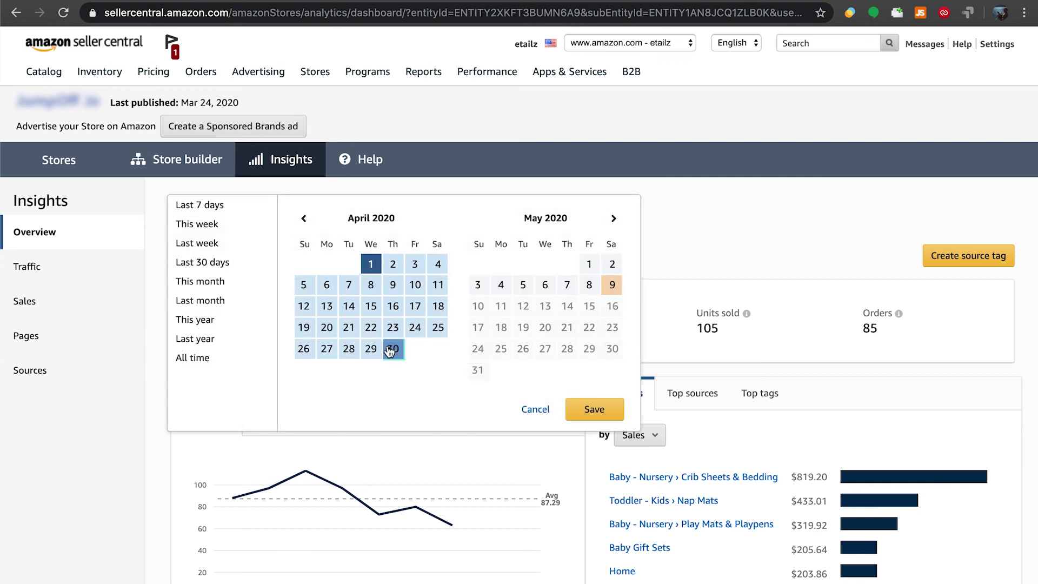
click(392, 349)
click(594, 409)
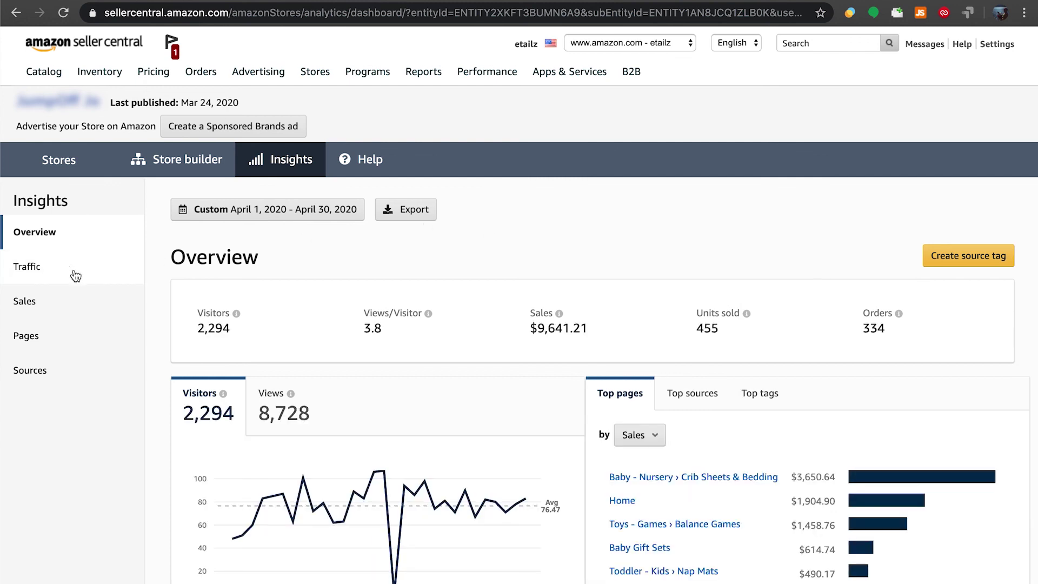
click(42, 270)
scroll(393, 376, down, 2)
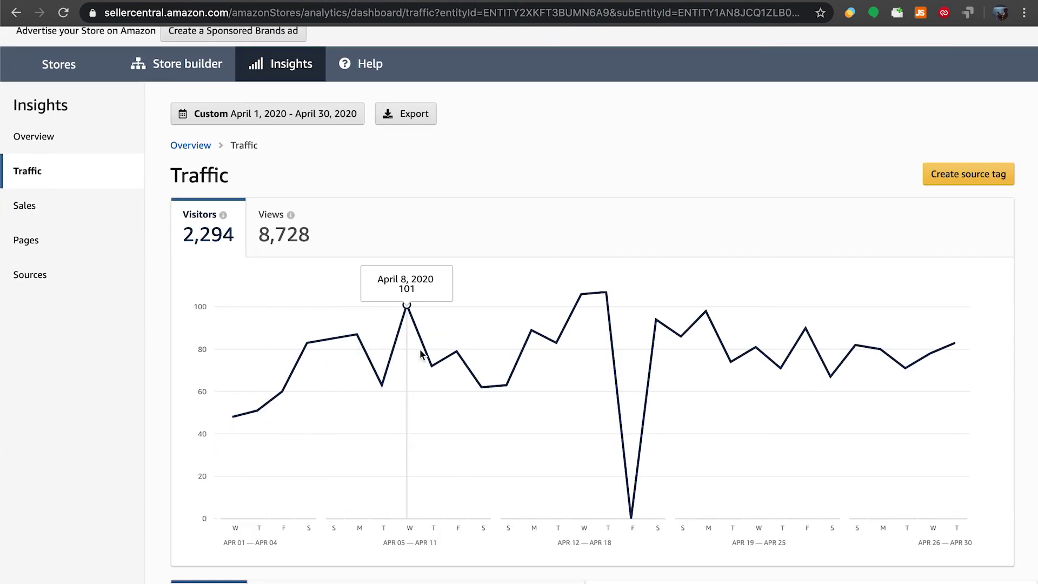
click(42, 214)
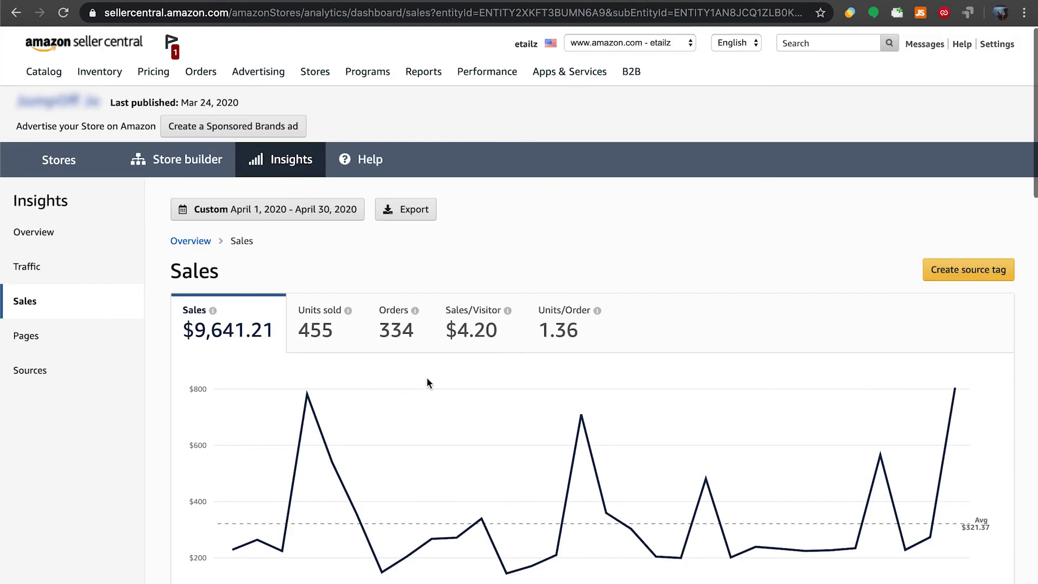
scroll(427, 380, down, 3)
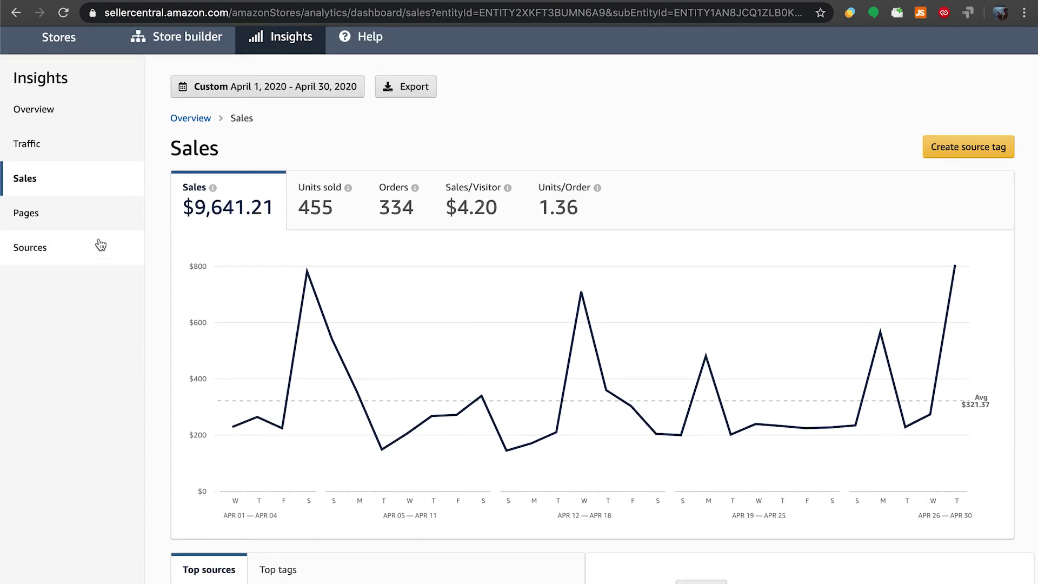
click(48, 222)
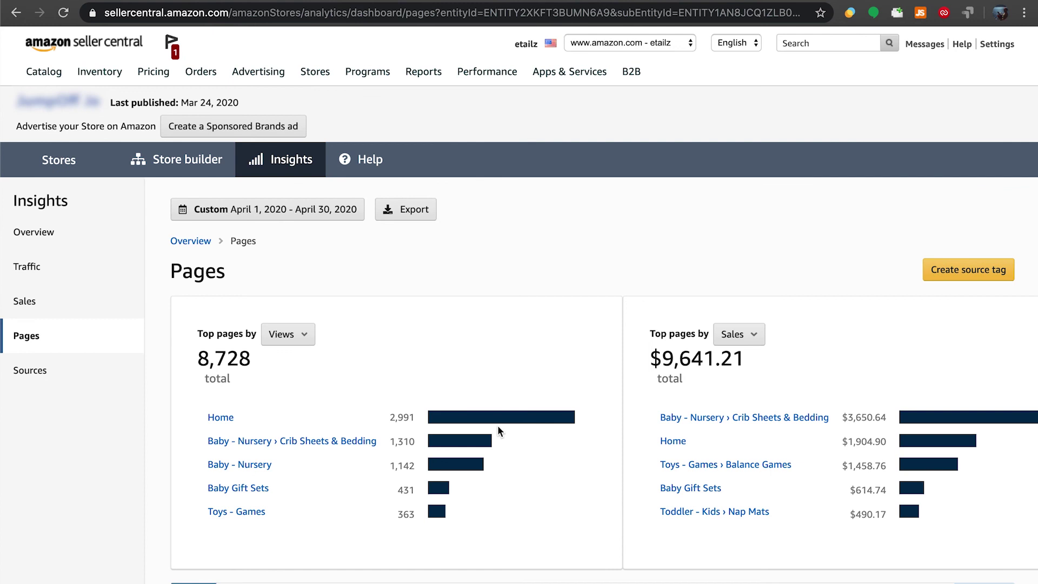
scroll(591, 362, down, 1)
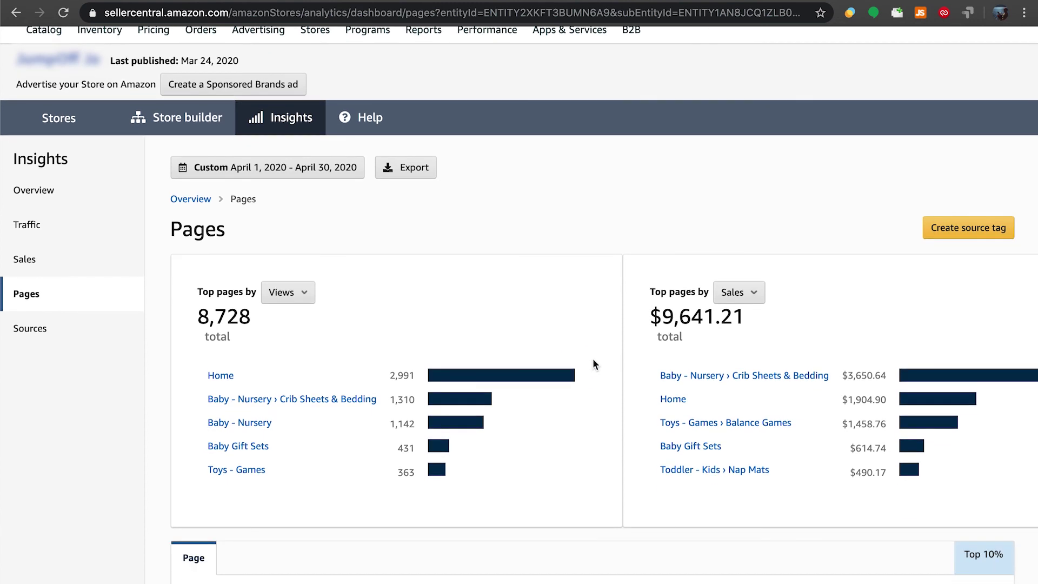
click(58, 331)
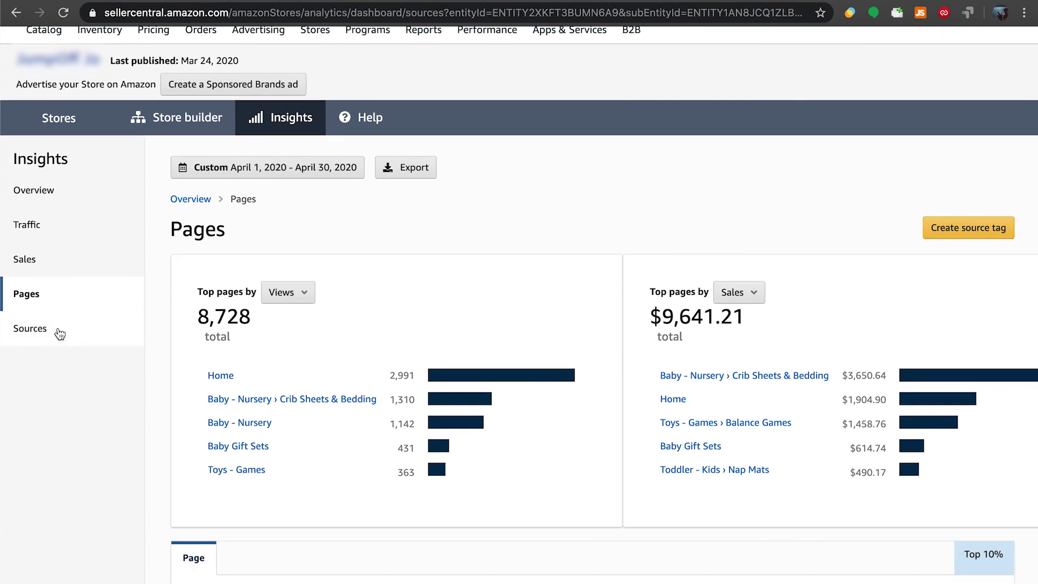
scroll(451, 312, down, 1)
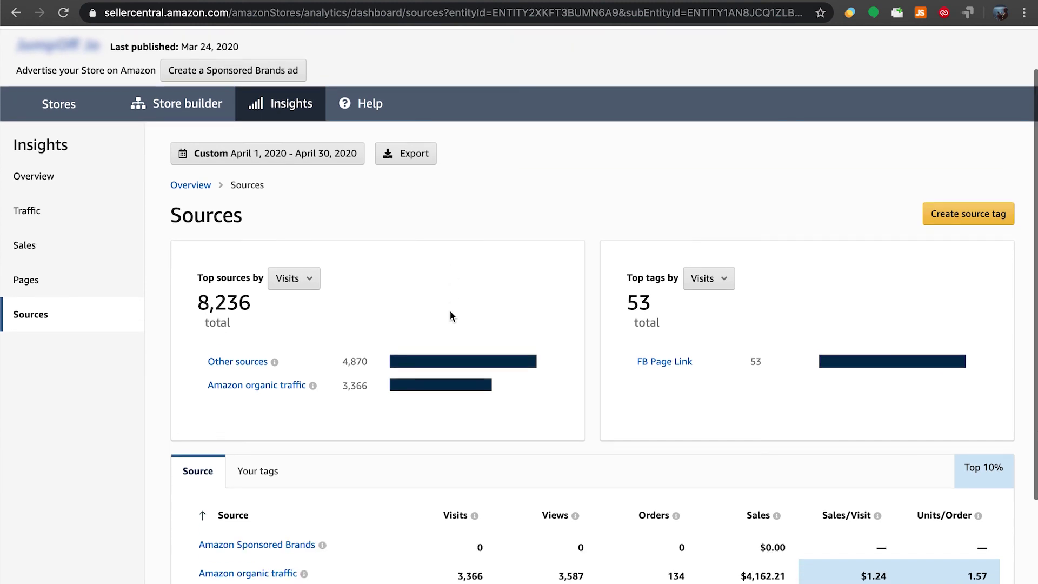
scroll(450, 314, down, 1)
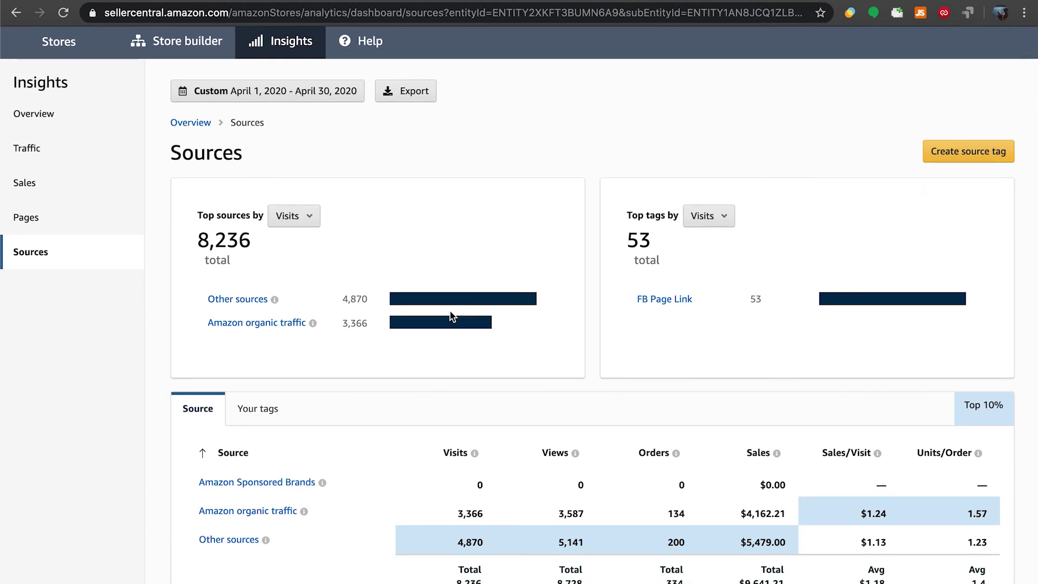
scroll(450, 314, up, 3)
click(65, 235)
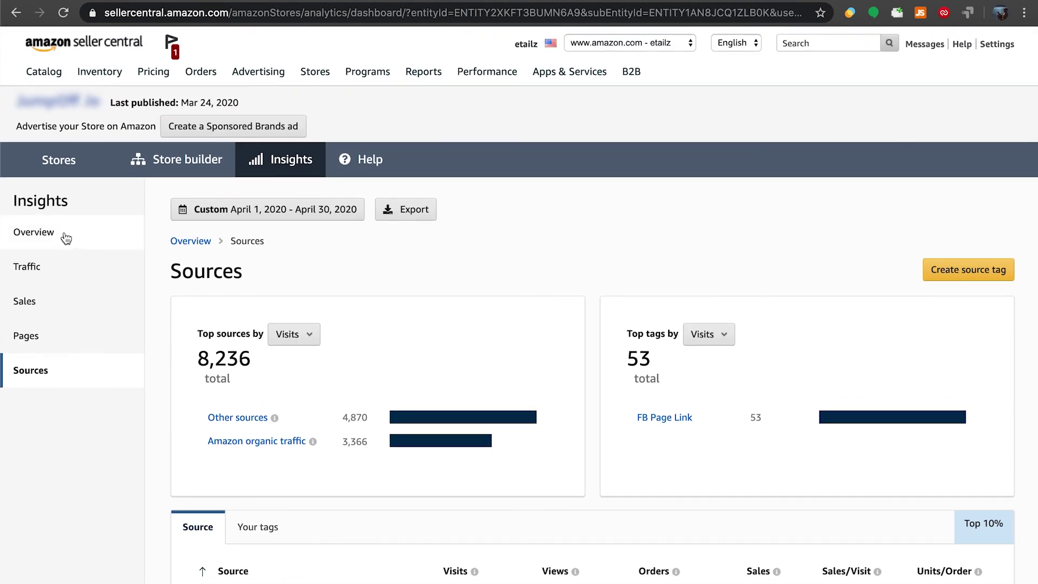